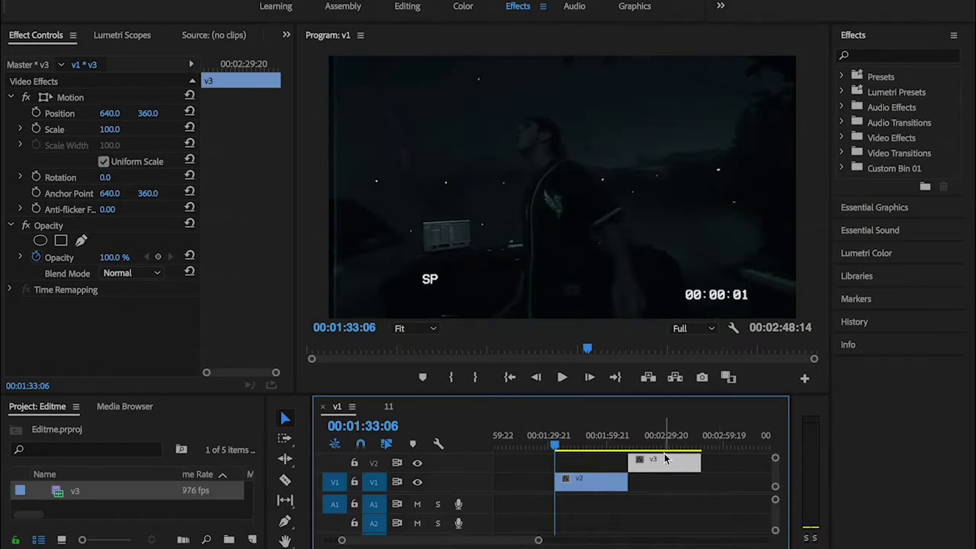
# Slide the v3 clip left on V2 so it starts at 1:33:06, directly over v2
pyautogui.scroll(2, 661, 462)
pyautogui.moveTo(639, 473); pyautogui.dragTo(603, 478)
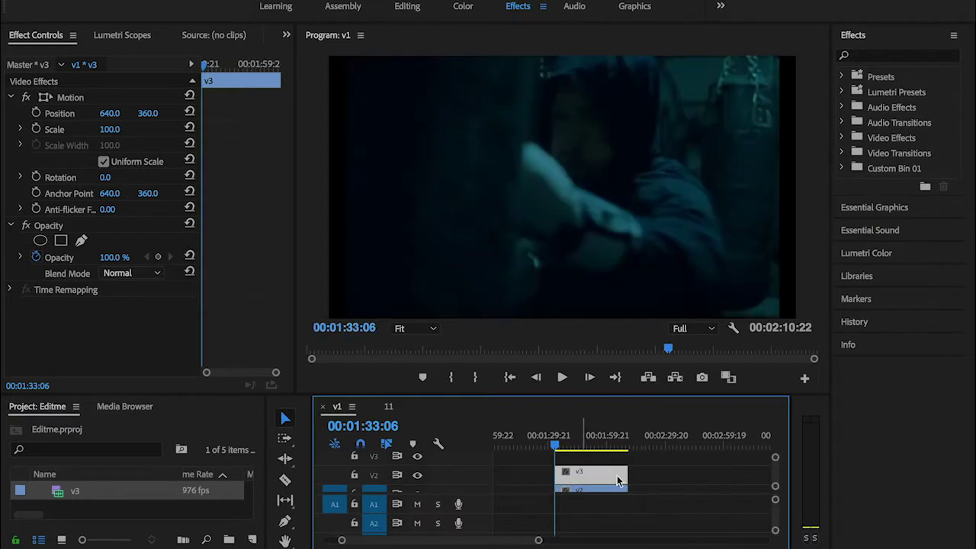
pyautogui.scroll(-2, 610, 474)
pyautogui.scroll(3, 613, 474)
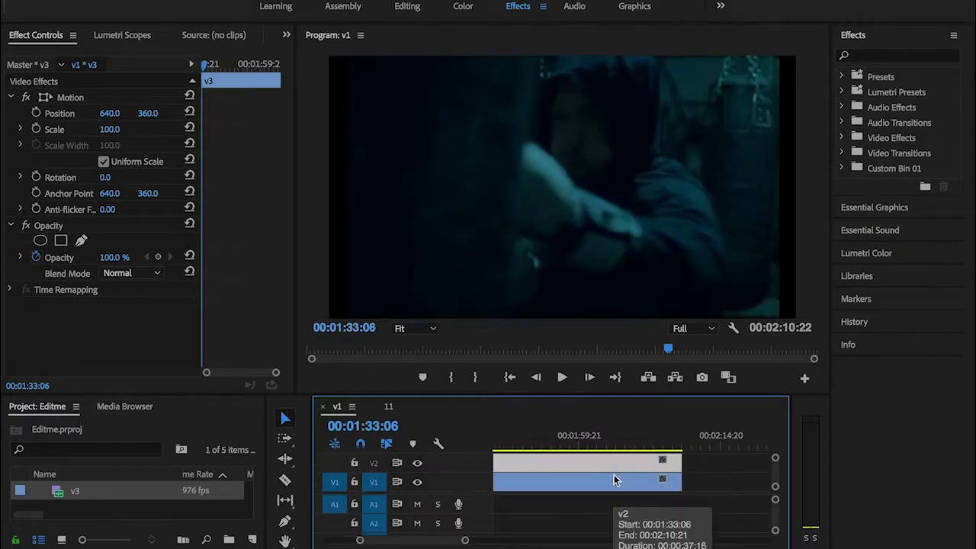
pyautogui.scroll(-3, 614, 474)
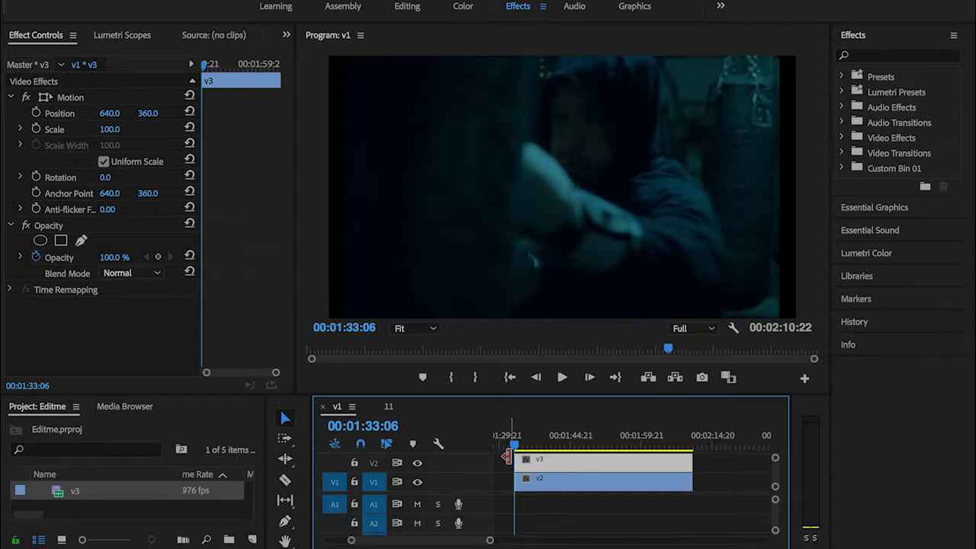
pyautogui.scroll(5, 530, 462)
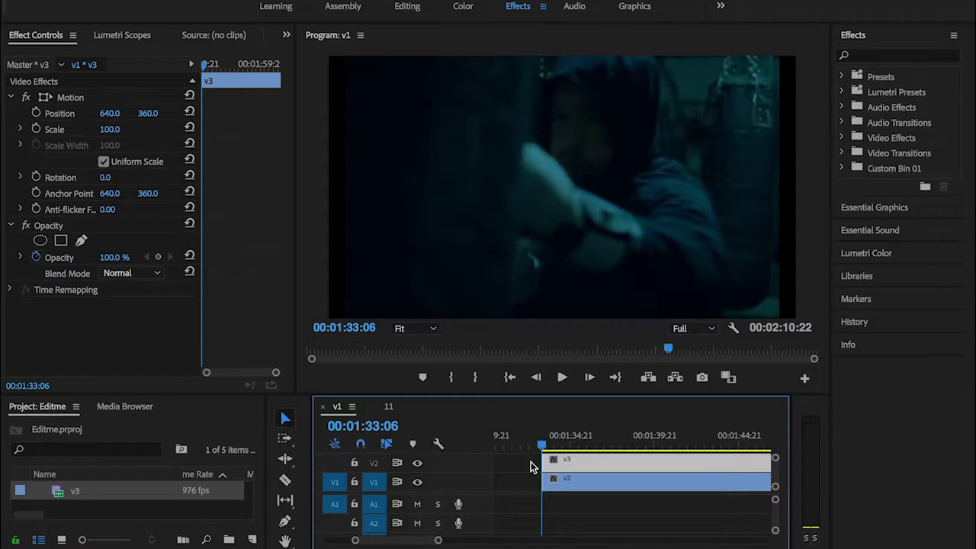
# Razor the v3 clip at three successive frames, one frame apart
pyautogui.press('Right')
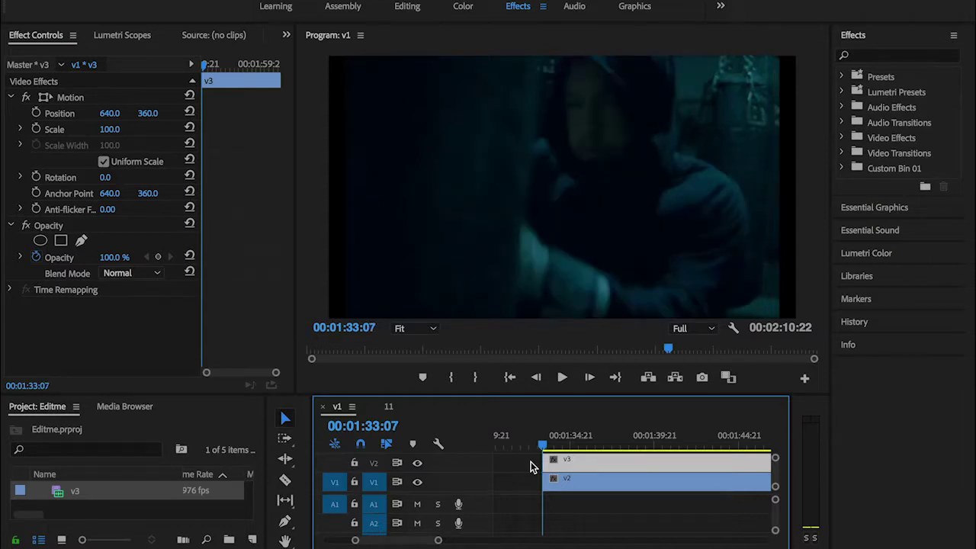
pyautogui.press('c')
pyautogui.press('=')
pyautogui.press('=')
pyautogui.press('=')
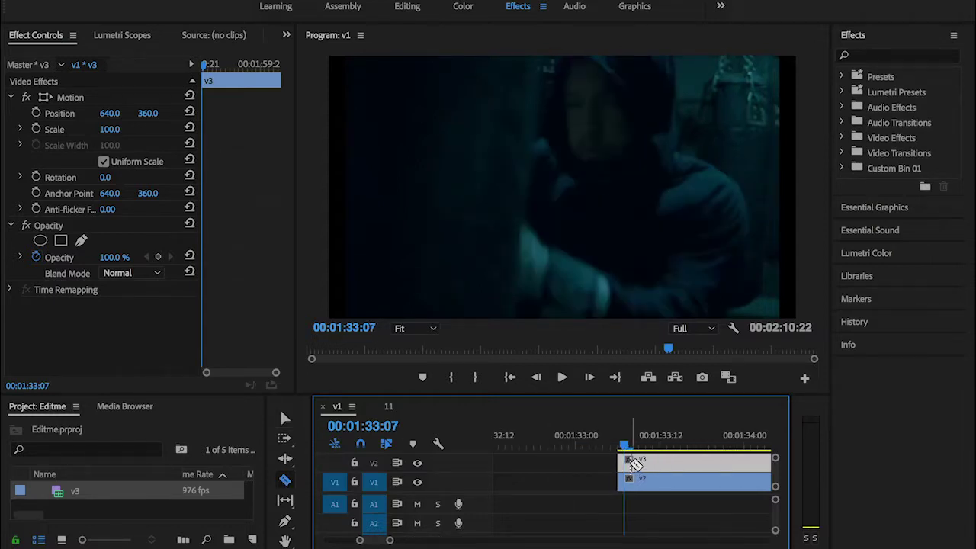
pyautogui.click(632, 461)
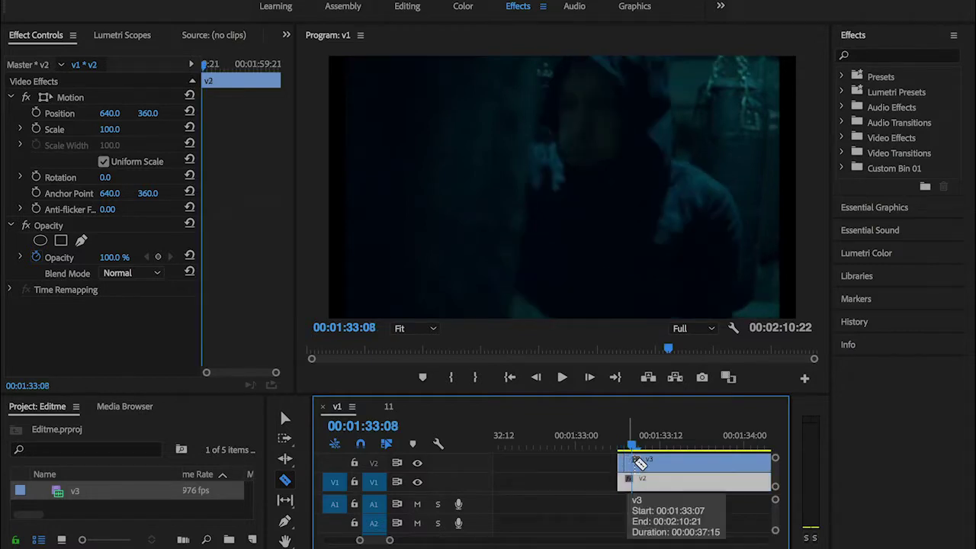
pyautogui.press('Right')
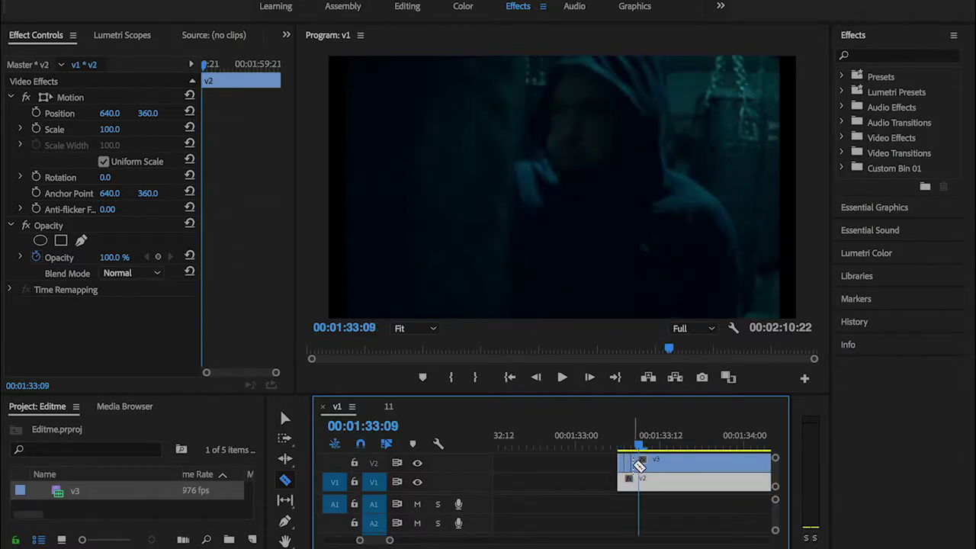
pyautogui.press('Right')
pyautogui.press('Right')
pyautogui.click(646, 462)
pyautogui.press('Right')
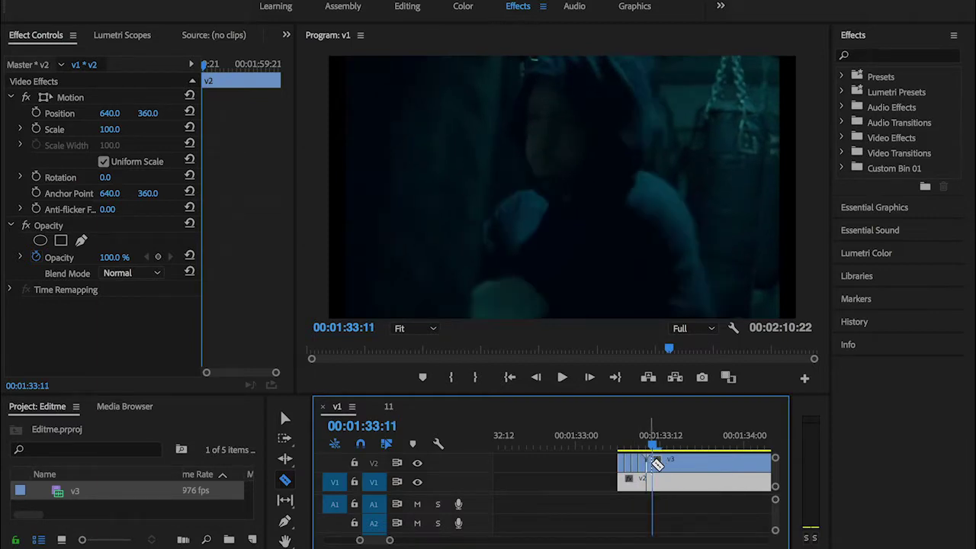
# Make four more one-frame cuts in v3, then select v2 along with v3
pyautogui.press('Right')
pyautogui.click(660, 462)
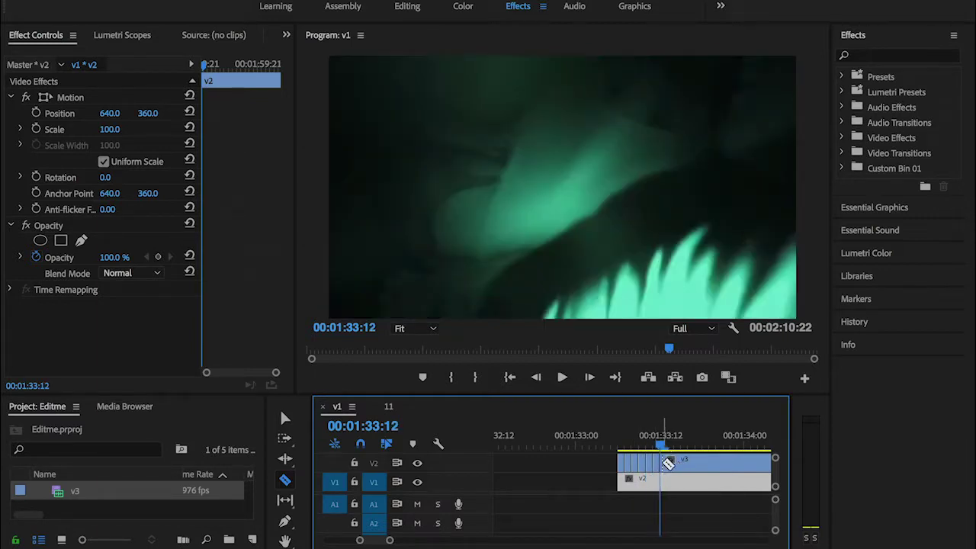
pyautogui.press('Right')
pyautogui.click(667, 463)
pyautogui.press('Right')
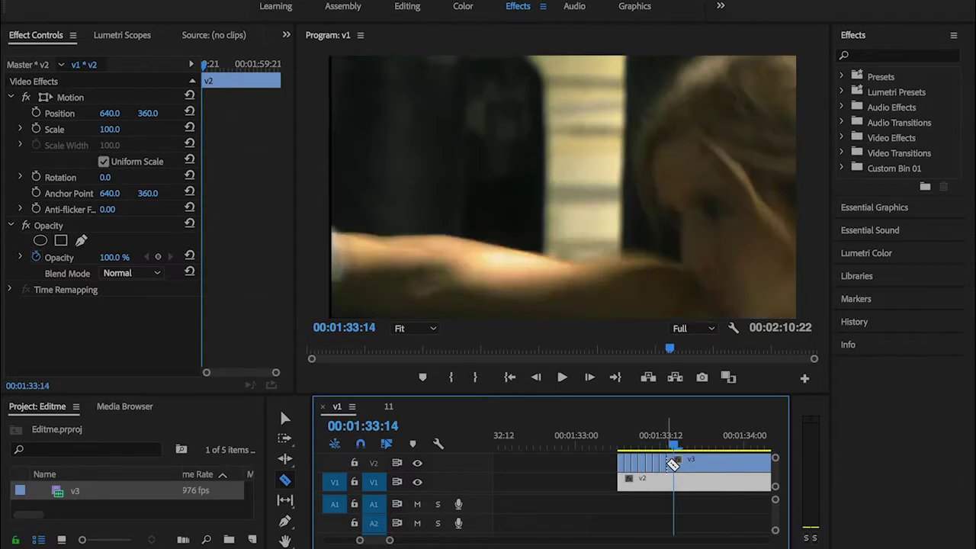
pyautogui.click(673, 462)
pyautogui.press('Right')
pyautogui.click(682, 462)
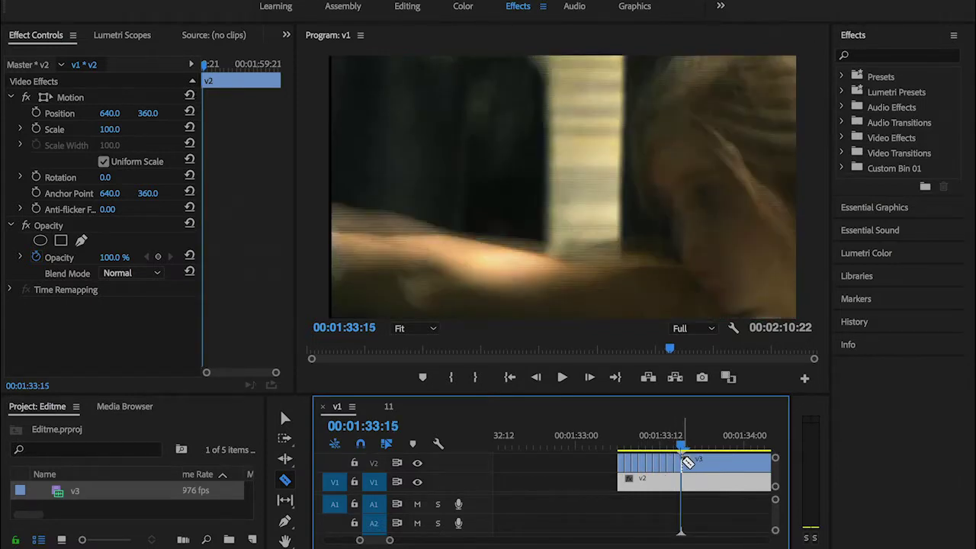
pyautogui.press('Right')
pyautogui.click(691, 462)
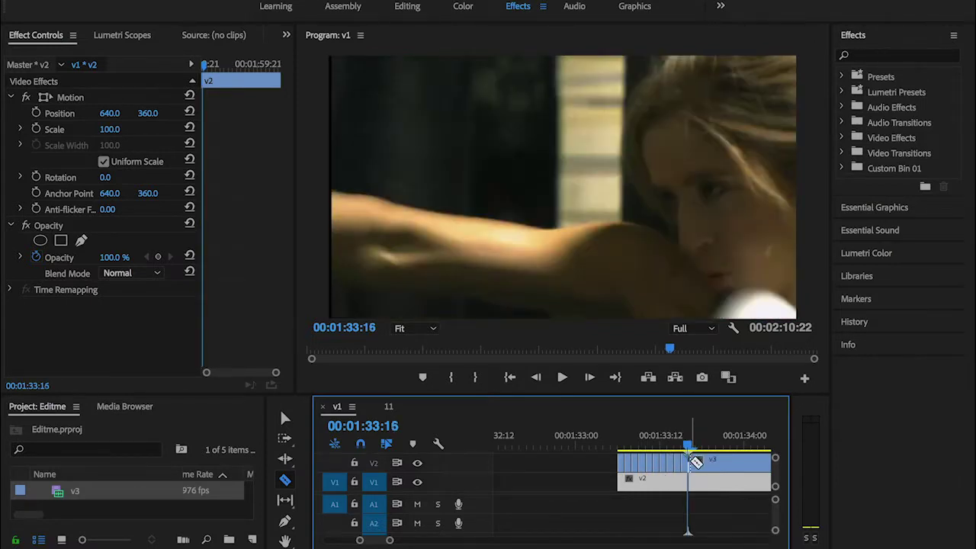
pyautogui.press('v')
pyautogui.click(679, 464)
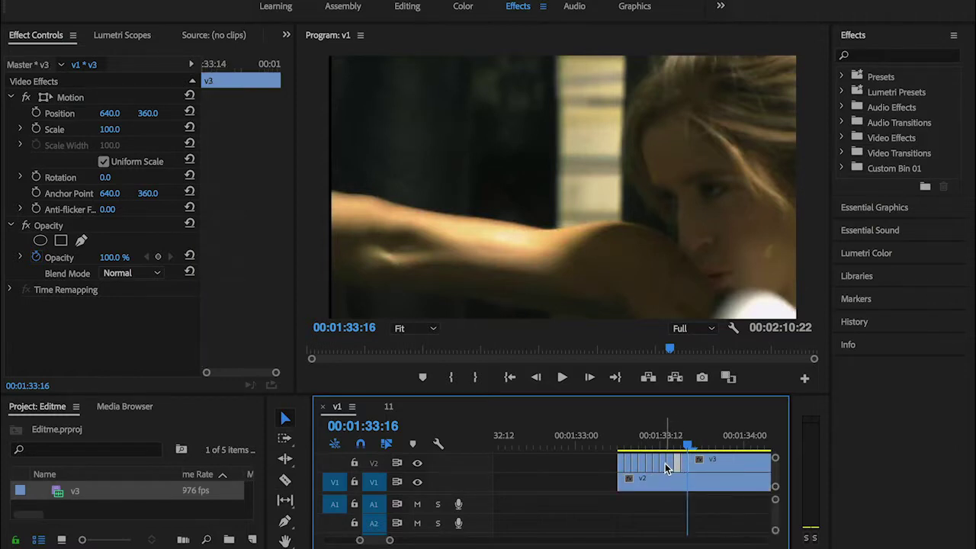
# Select alternate one-frame pieces of v3 to leave gaps over v2
pyautogui.keyDown('shift'); pyautogui.click(665, 463); pyautogui.keyUp('shift')
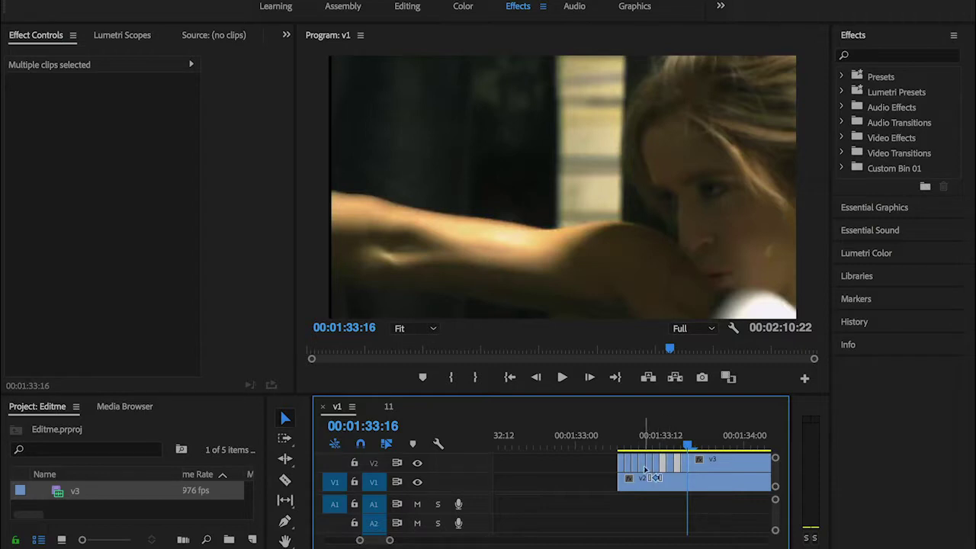
pyautogui.click(658, 478)
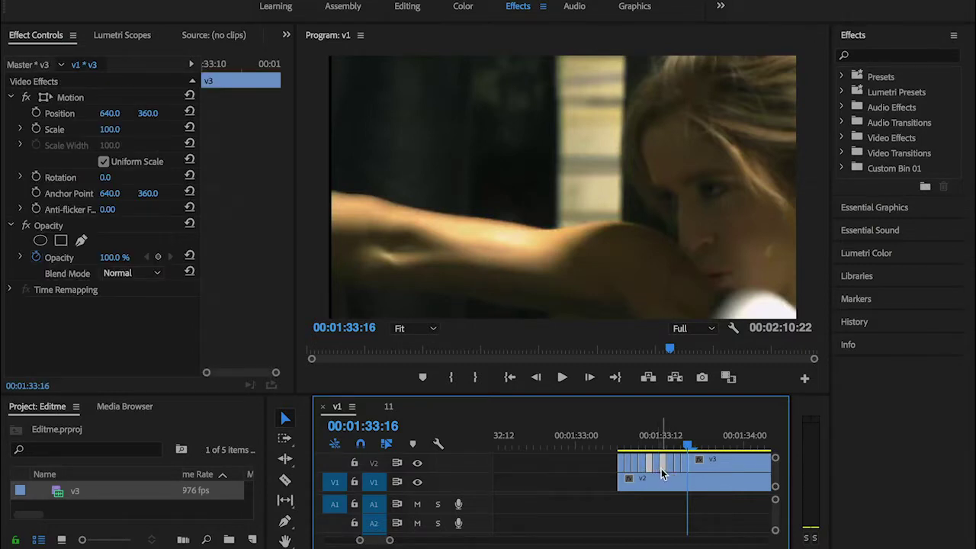
pyautogui.keyDown('shift'); pyautogui.click(661, 468); pyautogui.keyUp('shift')
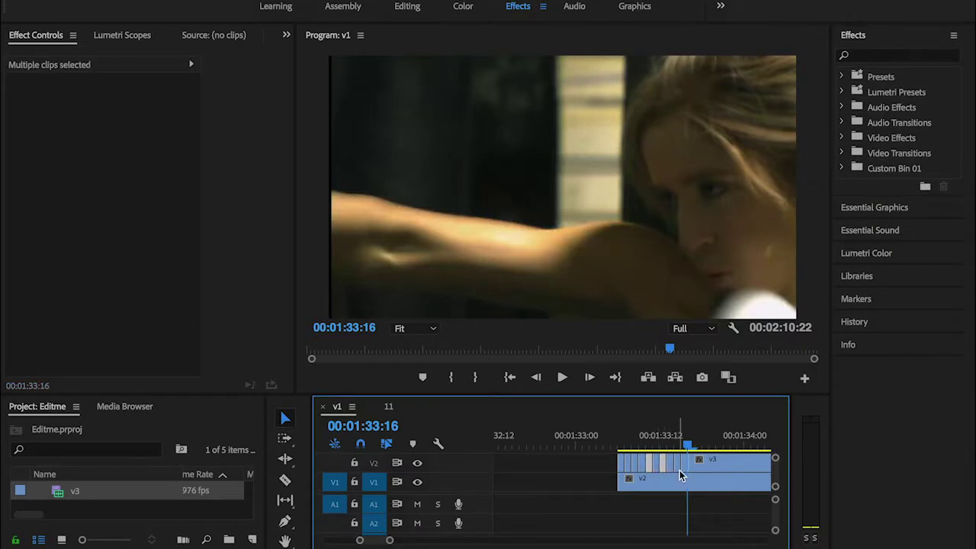
# Play back the cut section from the clip start to preview the flicker
pyautogui.click(614, 447)
pyautogui.click(611, 446)
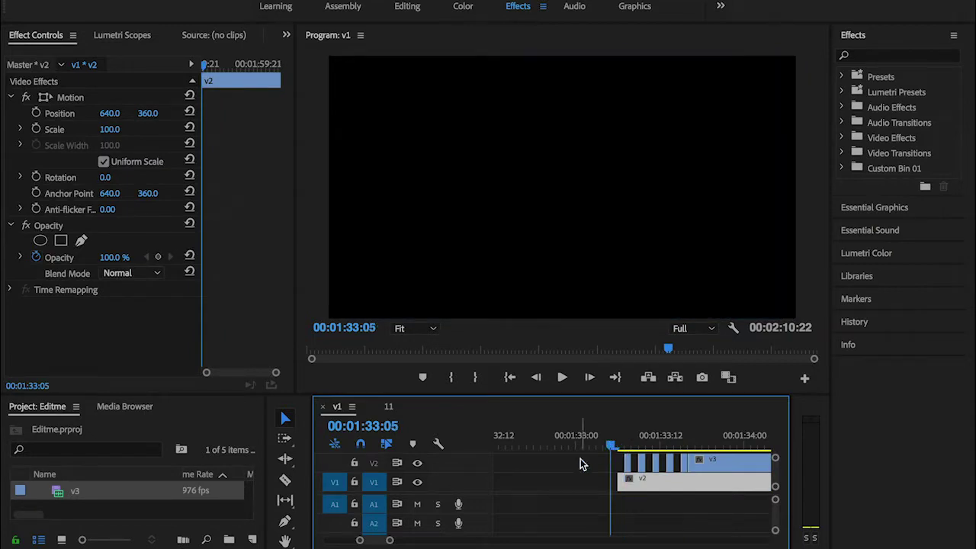
pyautogui.press('space')
pyautogui.press('space')
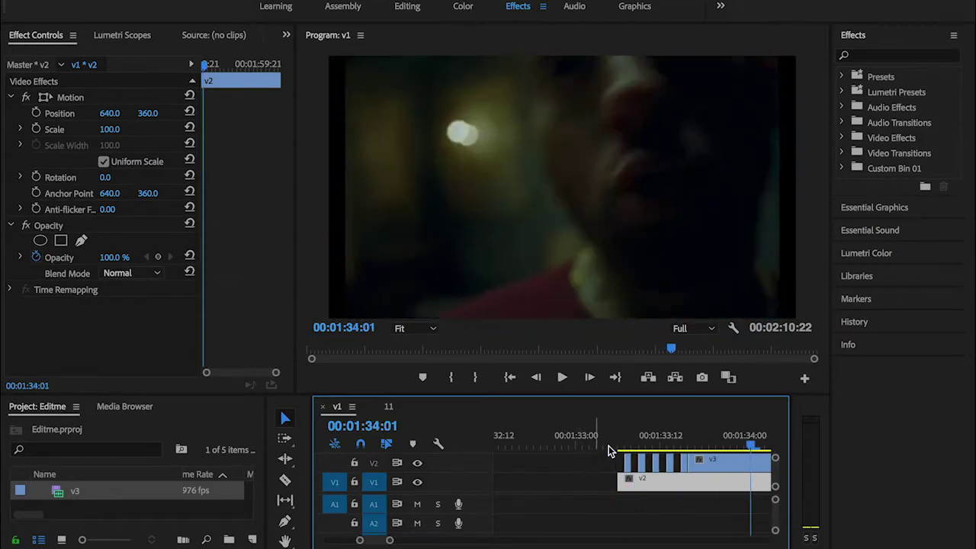
pyautogui.click(620, 440)
pyautogui.press('space')
pyautogui.click(620, 440)
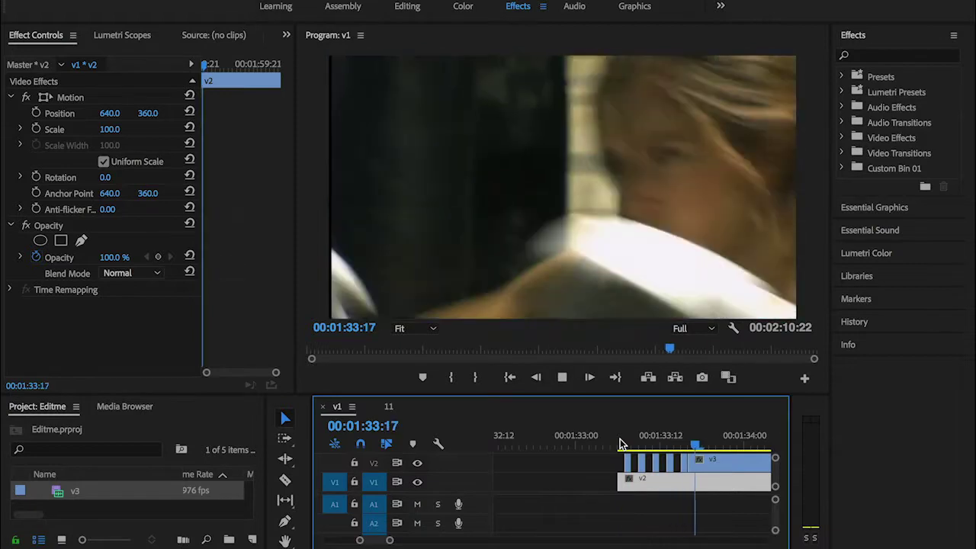
pyautogui.click(620, 440)
pyautogui.press('space')
# Zoom the timeline in on the cuts and open the Project panel's New Item list
pyautogui.scroll(-3, 616, 462)
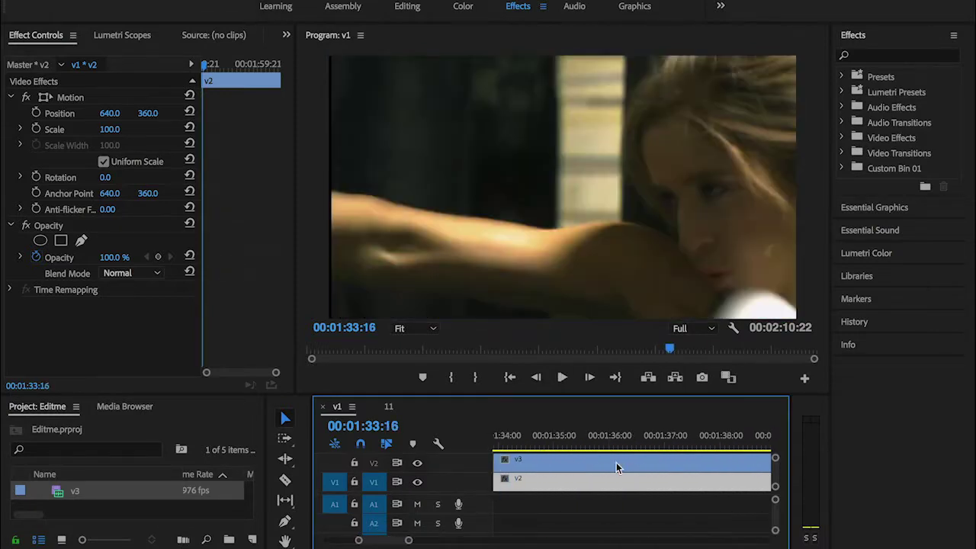
pyautogui.press('-')
pyautogui.press('-')
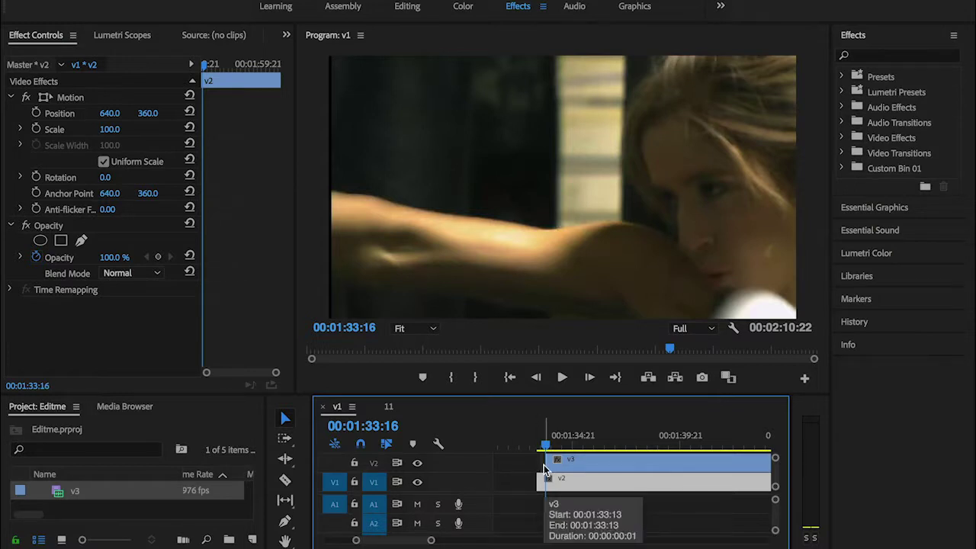
pyautogui.press('=')
pyautogui.press('=')
pyautogui.press('=')
pyautogui.press('=')
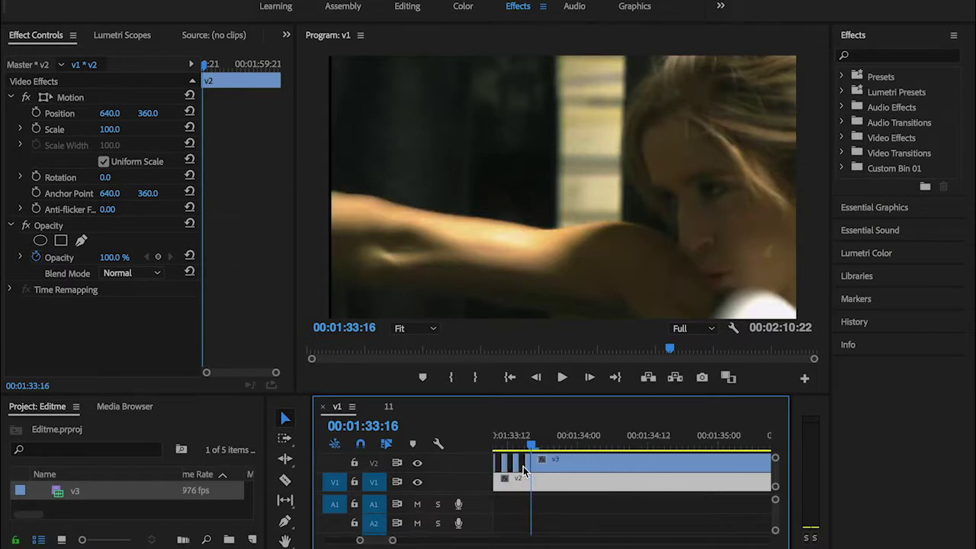
pyautogui.hscroll(-1, 523, 466)
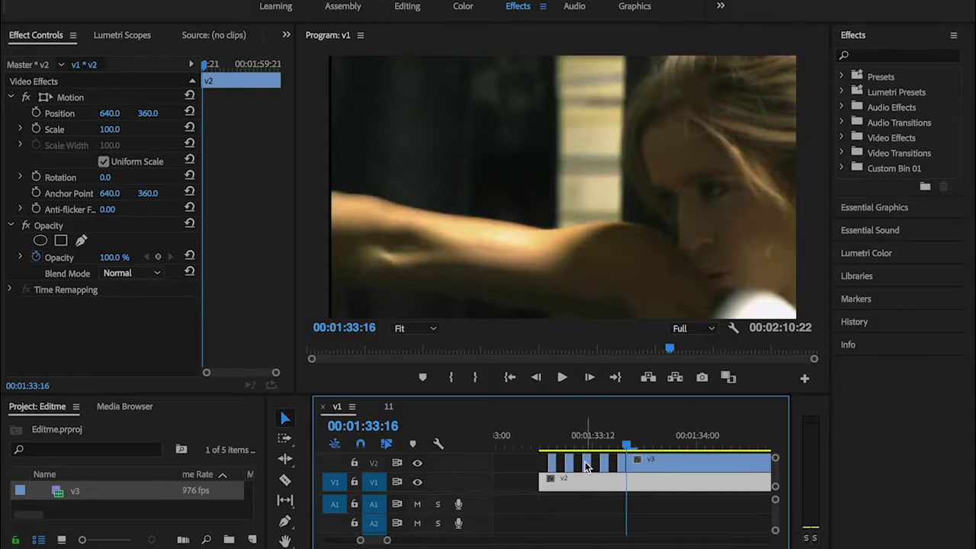
pyautogui.hotkey('alt', 'Down')
pyautogui.click(251, 540)
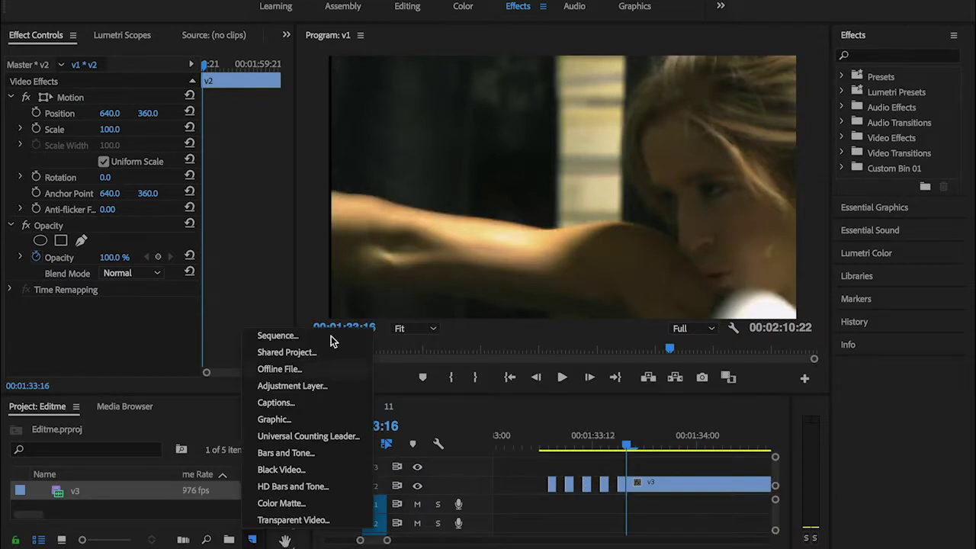
# Create a new adjustment layer and place it on V3 over the cut section
pyautogui.click(302, 386)
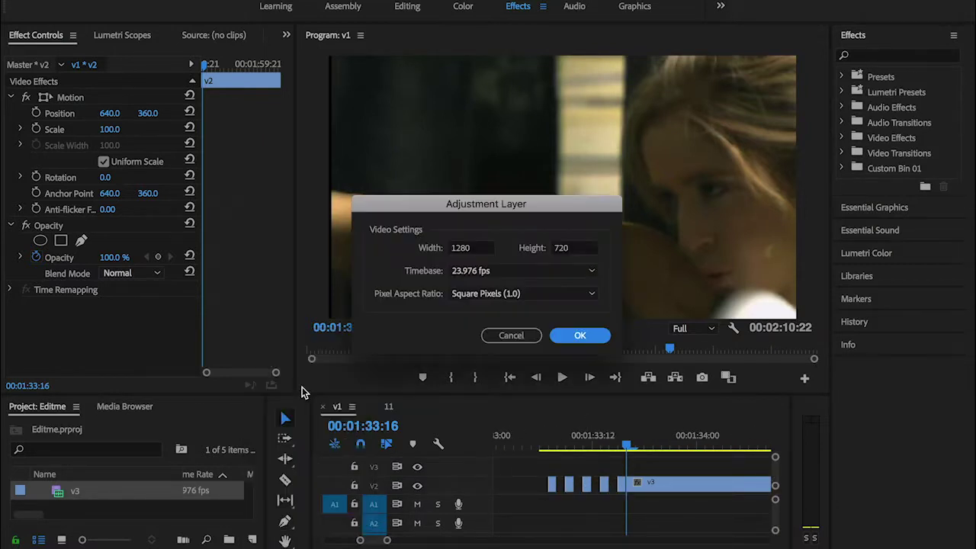
pyautogui.click(578, 334)
pyautogui.moveTo(105, 497); pyautogui.dragTo(554, 466)
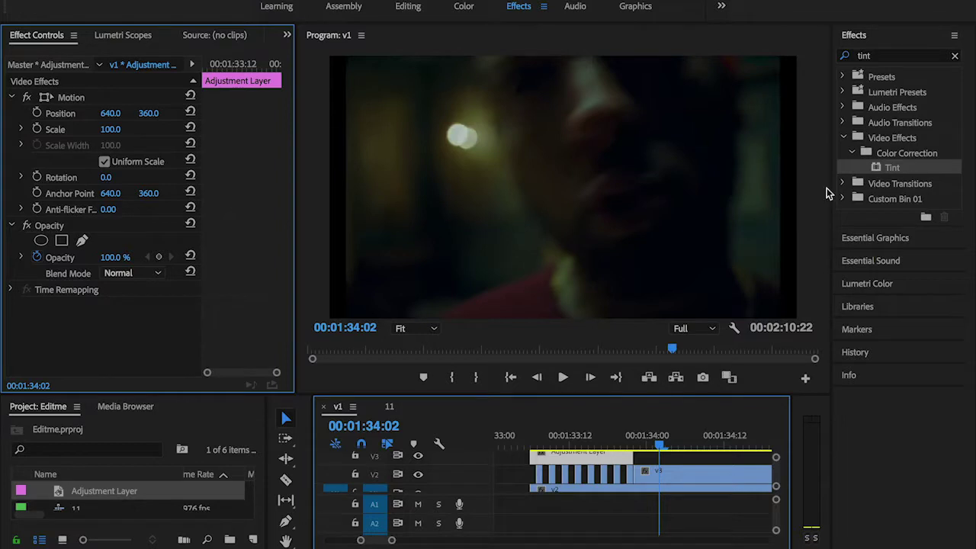
# Apply Tint to the adjustment layer with Map White To set to pure red
pyautogui.click(956, 58)
pyautogui.click(958, 59)
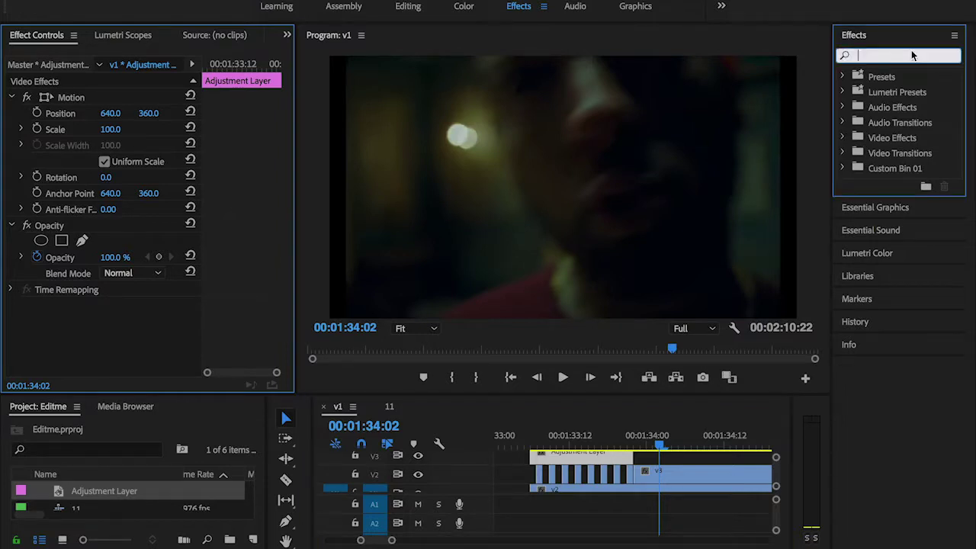
pyautogui.write('tint')
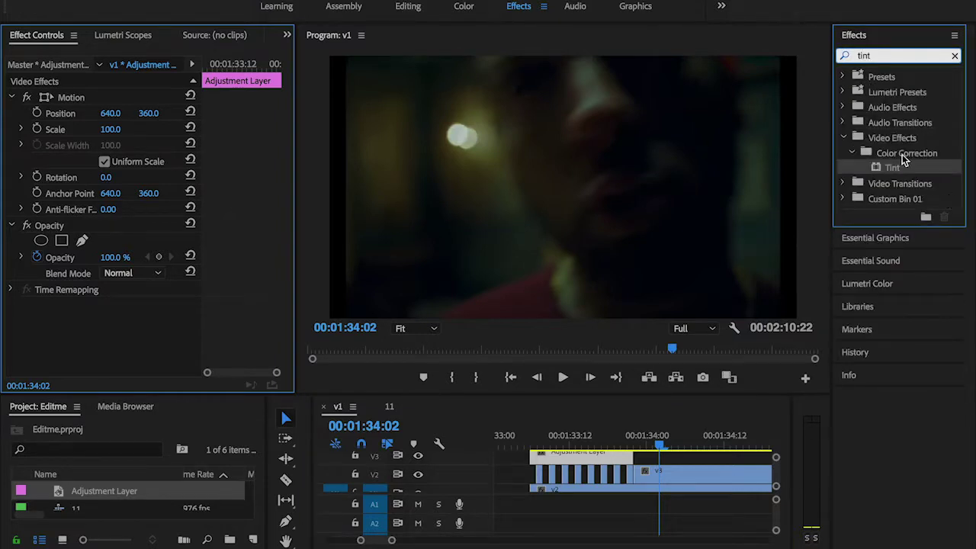
pyautogui.moveTo(899, 170); pyautogui.dragTo(568, 458)
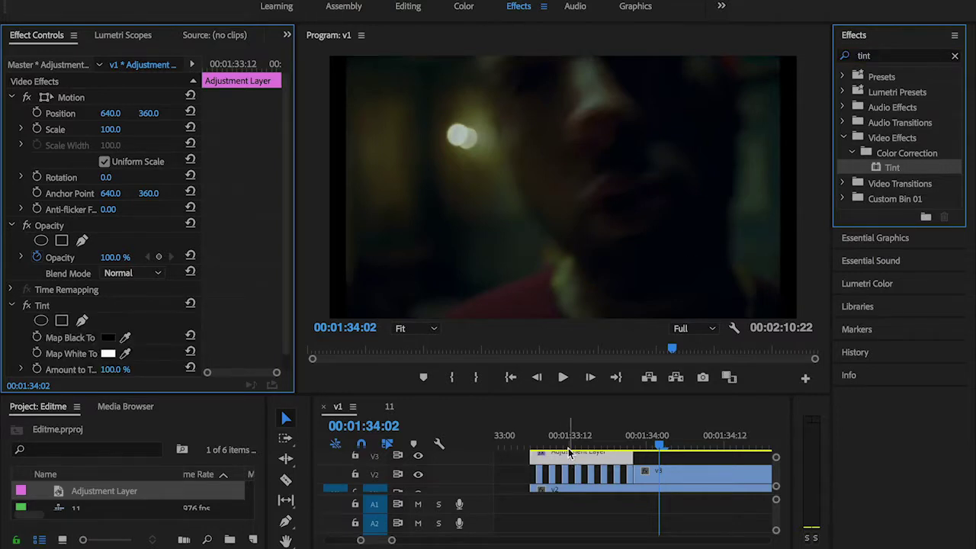
pyautogui.click(568, 436)
pyautogui.scroll(-1, 259, 267)
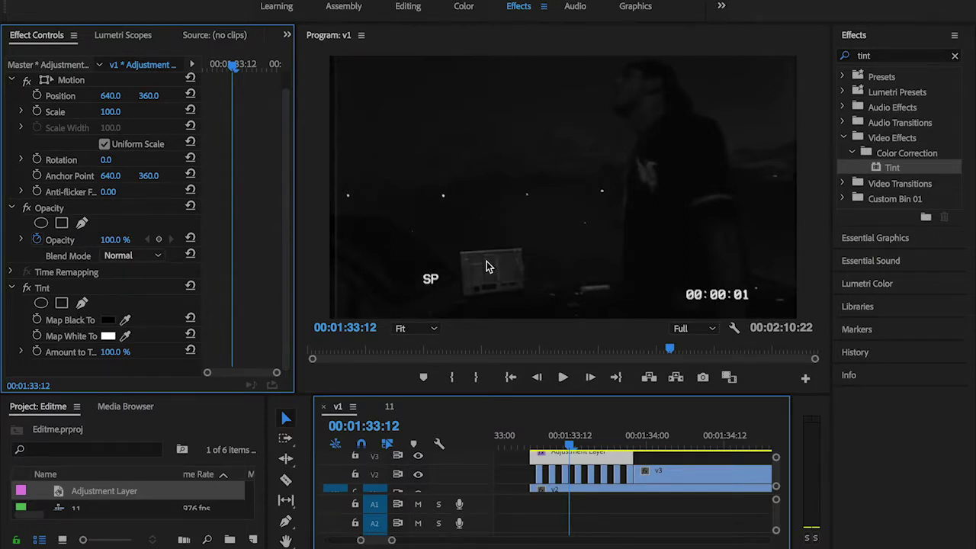
pyautogui.click(107, 320)
pyautogui.moveTo(492, 290); pyautogui.dragTo(505, 301)
pyautogui.click(652, 100)
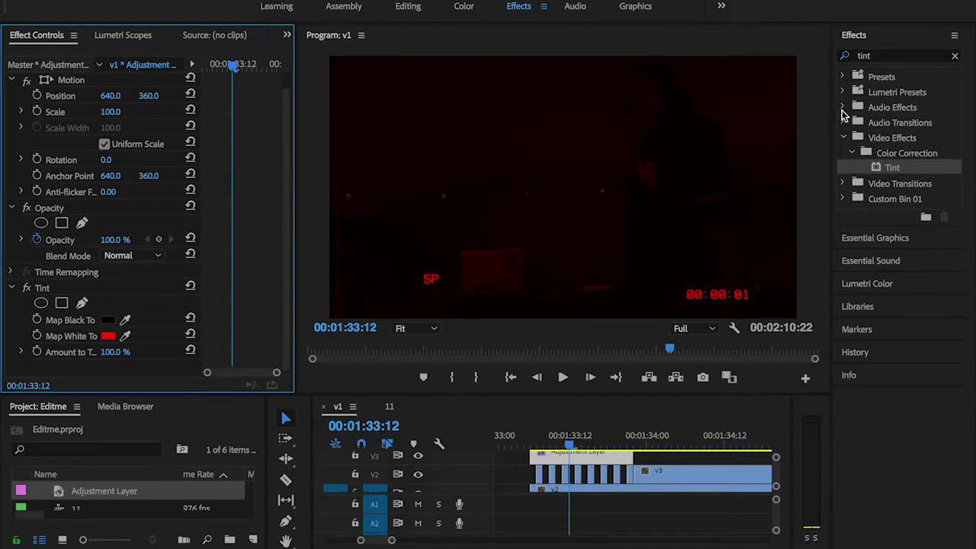
# Apply the Invert effect to the adjustment layer as well
pyautogui.click(956, 58)
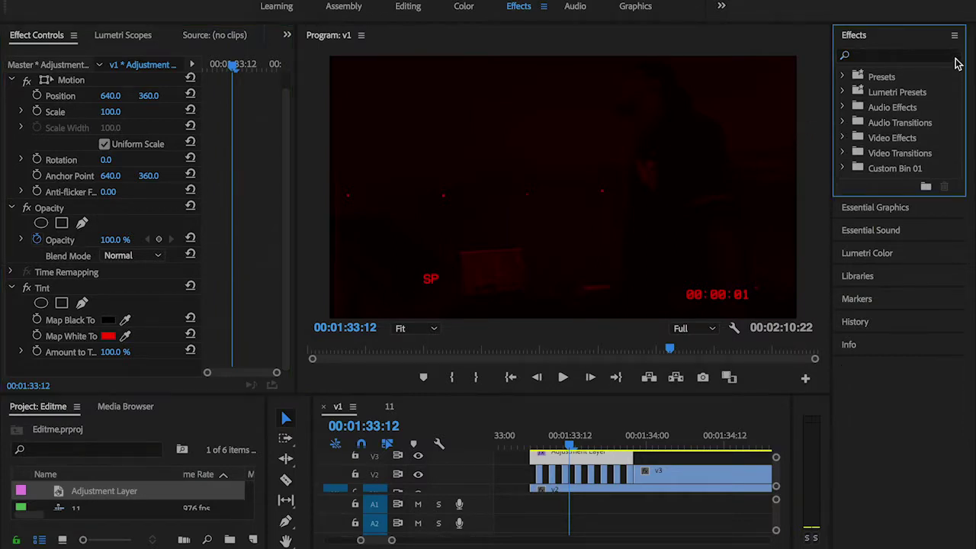
pyautogui.write('invert')
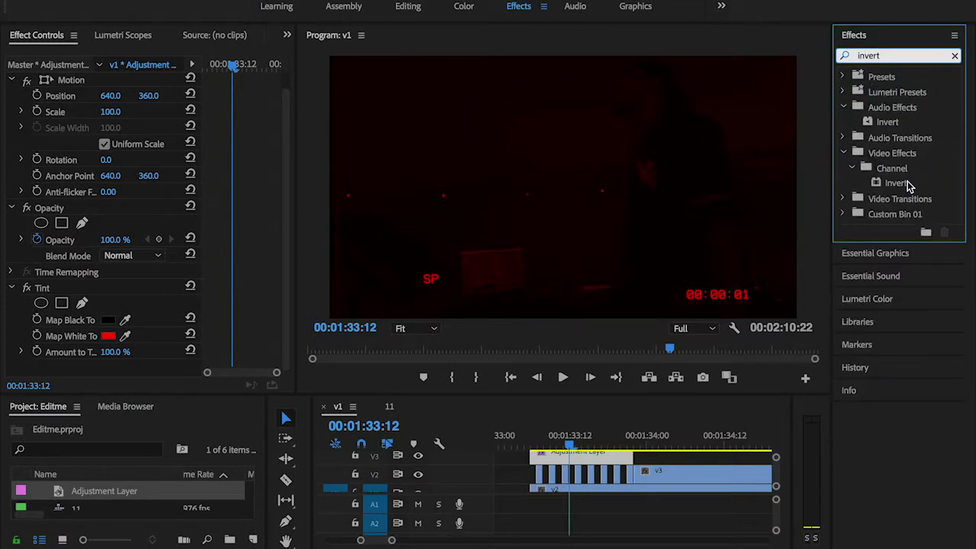
pyautogui.moveTo(907, 186); pyautogui.dragTo(555, 459)
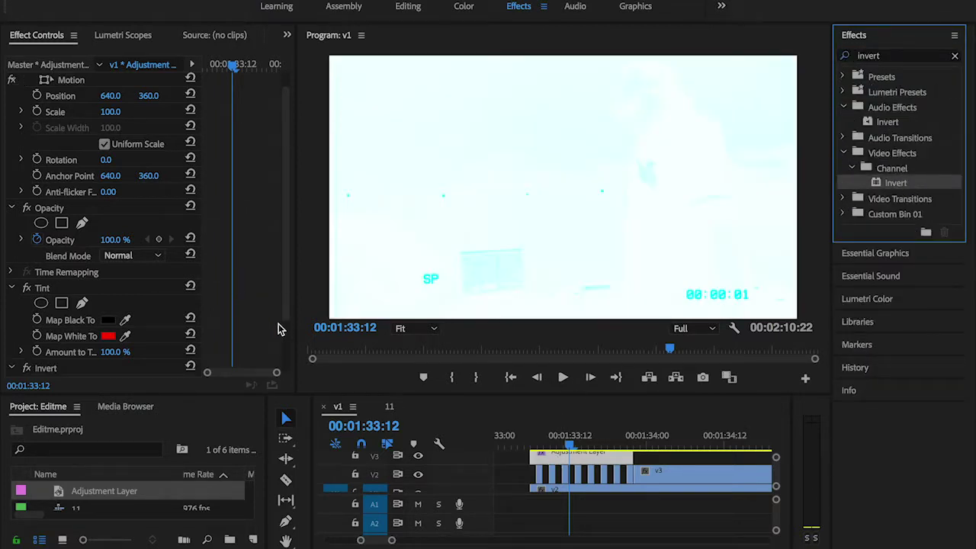
# Set the Invert effect's Channel to Luminance on the adjustment layer
pyautogui.scroll(-3, 284, 324)
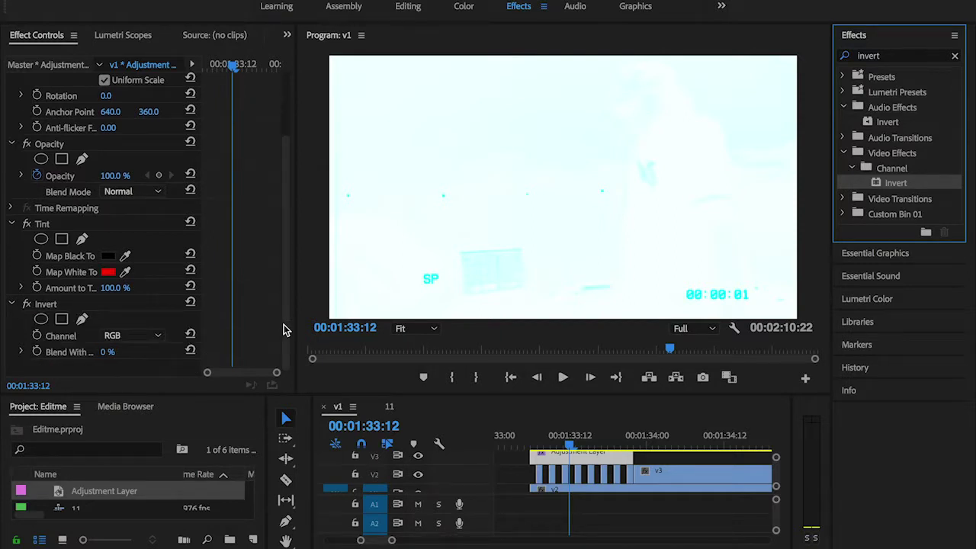
pyautogui.click(138, 334)
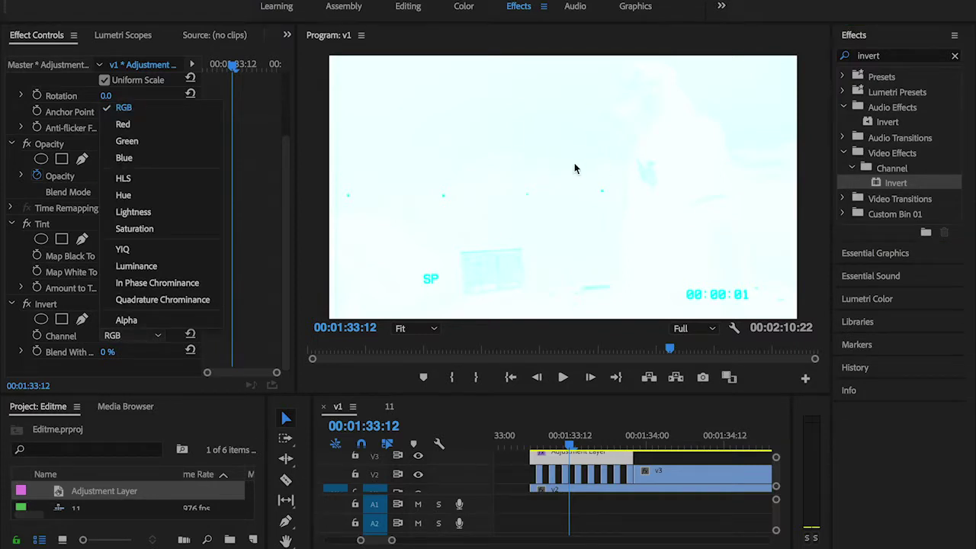
pyautogui.click(150, 272)
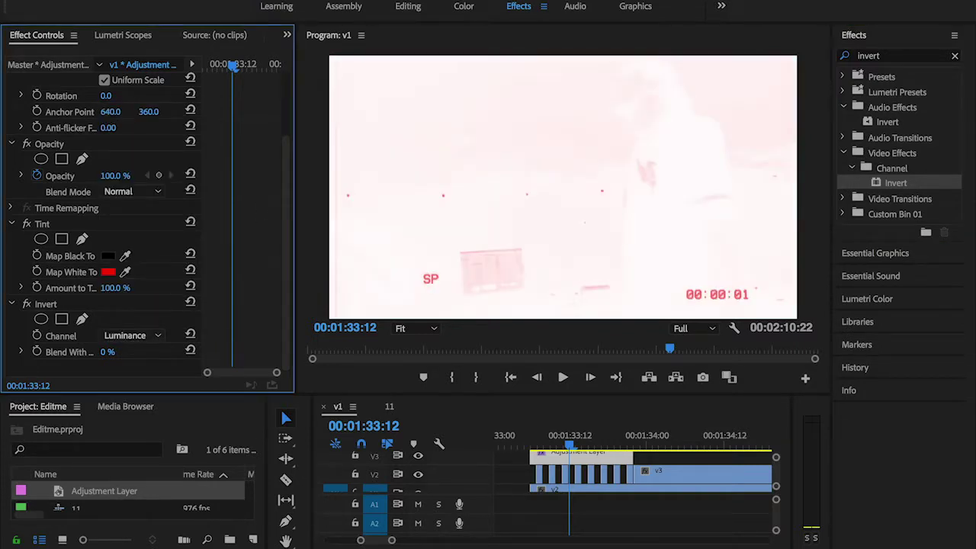
pyautogui.scroll(3, 564, 458)
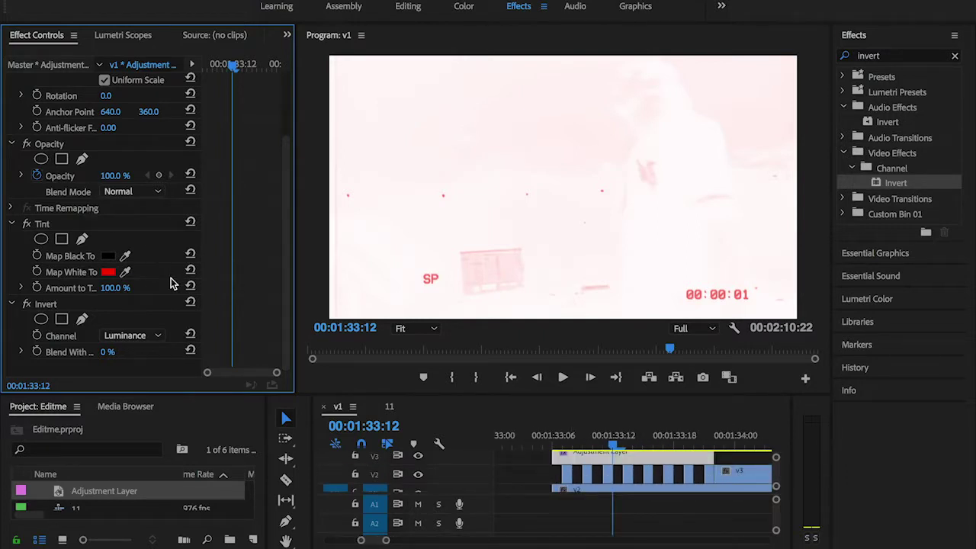
pyautogui.click(47, 224)
# Lower Tint's Amount to Tint to 40%
pyautogui.moveTo(127, 290)
pyautogui.mouseDown()
pyautogui.moveTo(93, 290)
pyautogui.moveTo(120, 288)
pyautogui.mouseUp()
pyautogui.click(120, 287)
pyautogui.write('40')
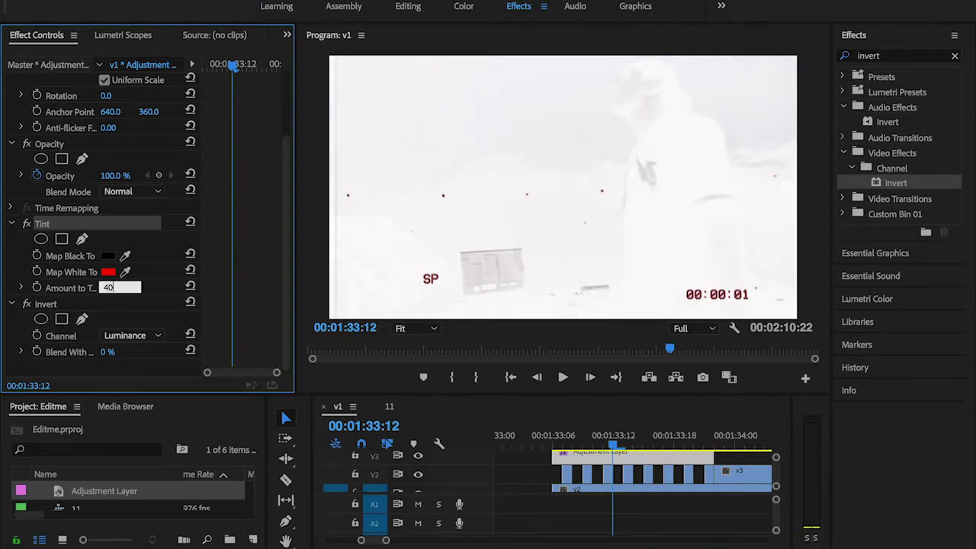
pyautogui.press('Return')
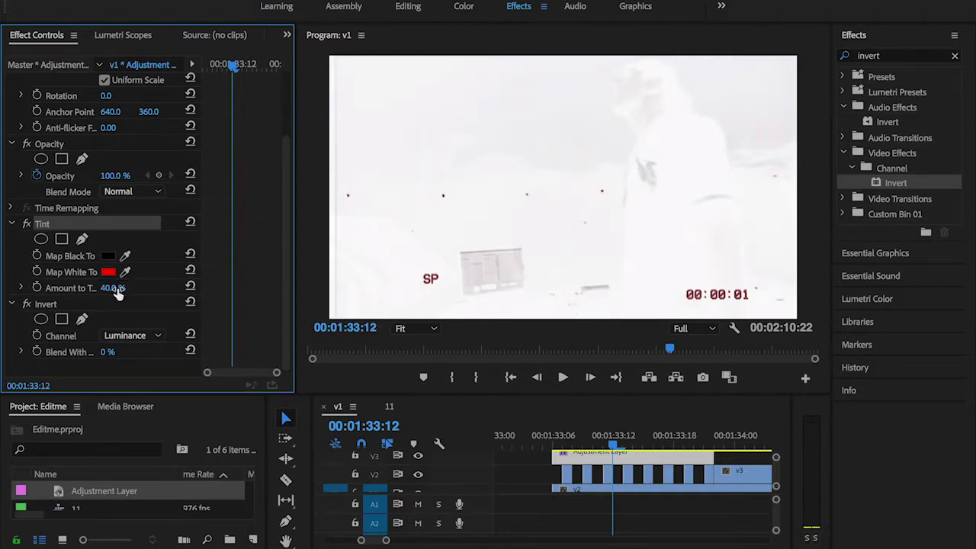
# Set Invert's Blend With Original to 25% and nudge Tint's amount up to 47%
pyautogui.click(108, 353)
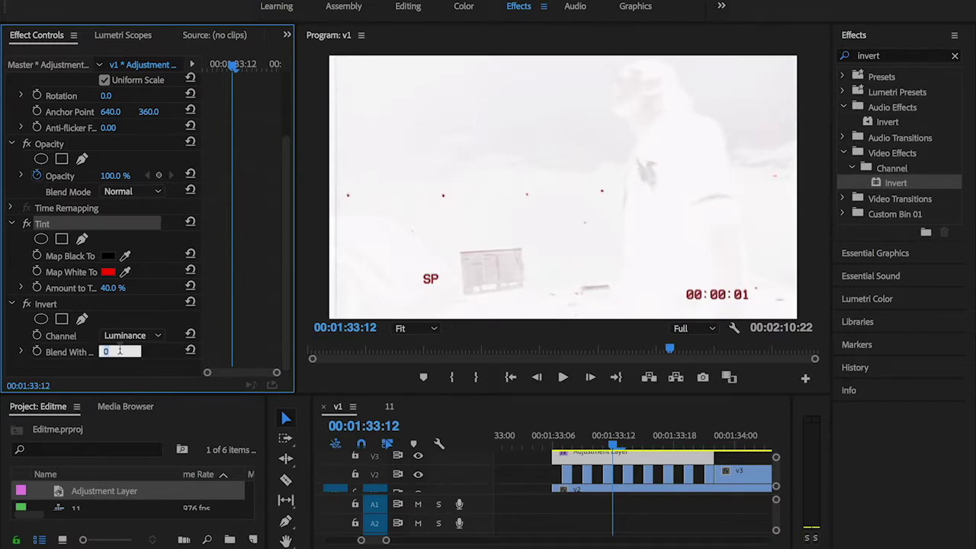
pyautogui.click(158, 363)
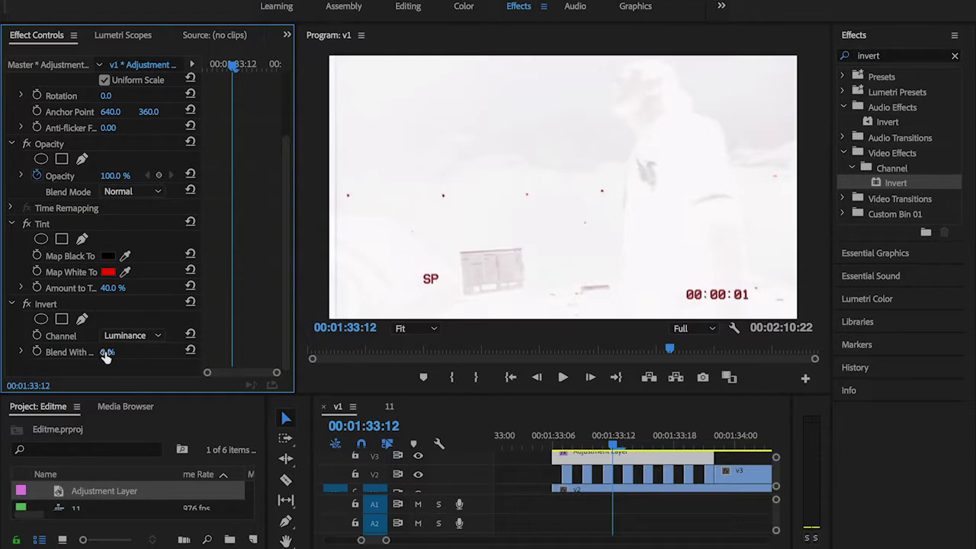
pyautogui.moveTo(106, 357); pyautogui.dragTo(128, 357)
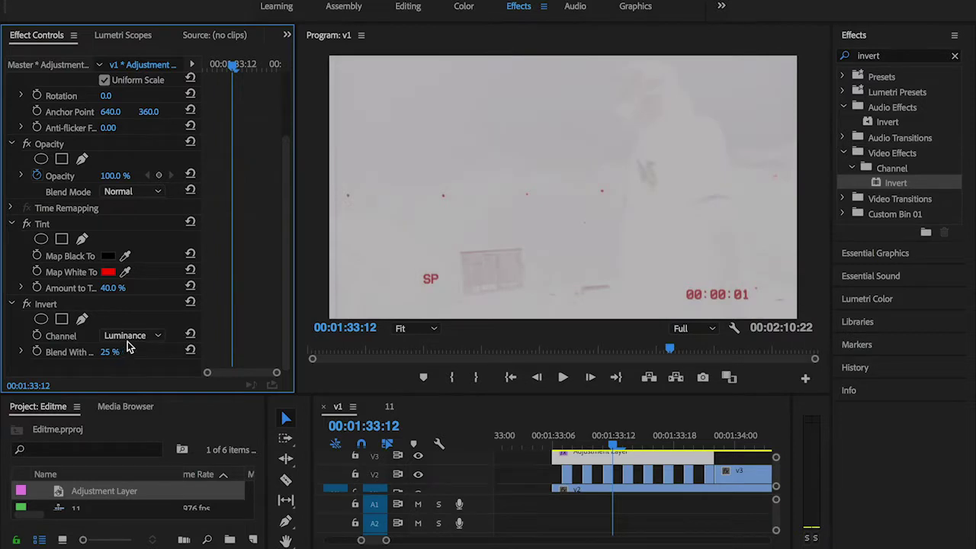
pyautogui.moveTo(116, 288)
pyautogui.mouseDown()
pyautogui.moveTo(101, 288)
pyautogui.moveTo(122, 288)
pyautogui.mouseUp()
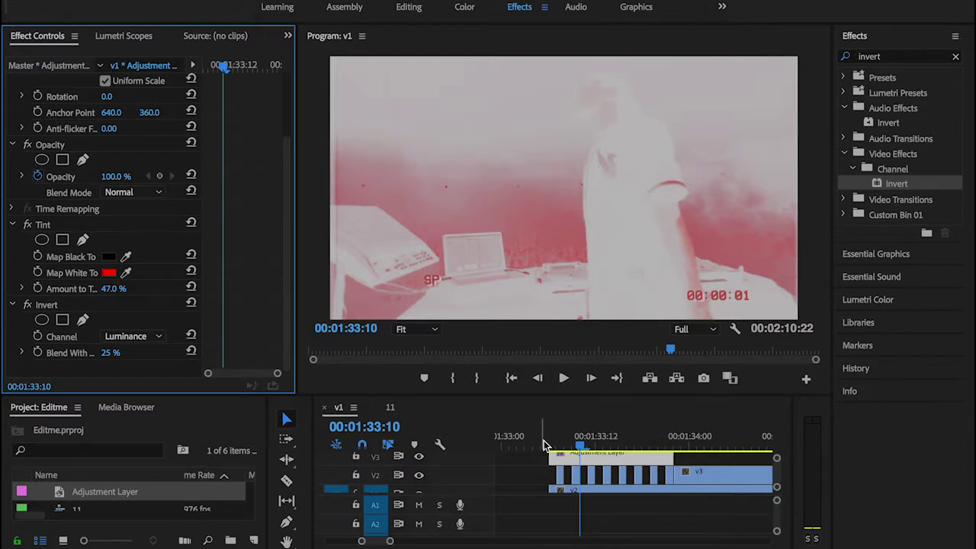
# Play the strobe section back from just before its start to preview it
pyautogui.moveTo(546, 444); pyautogui.dragTo(533, 439)
pyautogui.press('space')
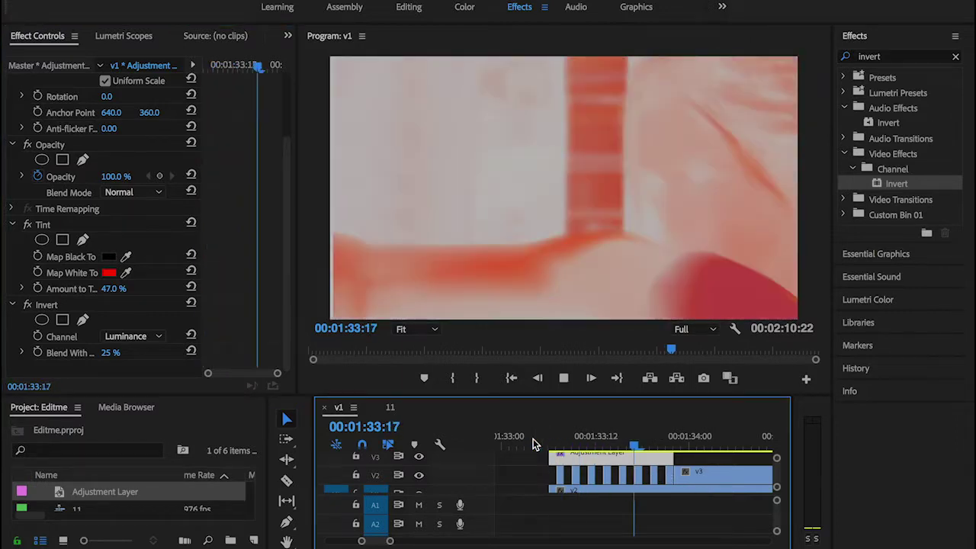
pyautogui.click(533, 438)
pyautogui.press('space')
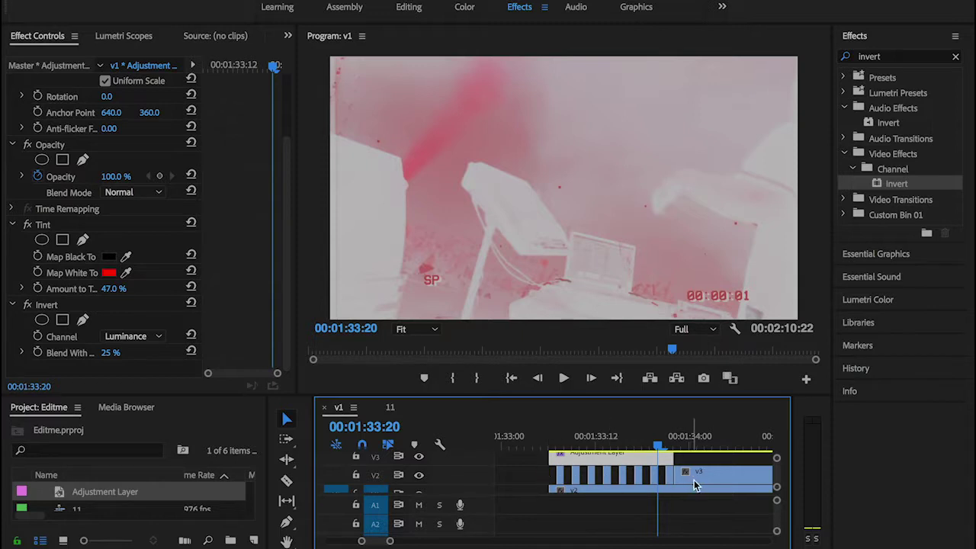
# Razor the V3 adjustment layer into one-frame pieces matching the cuts below
pyautogui.press('c')
pyautogui.moveTo(562, 458); pyautogui.dragTo(669, 467)
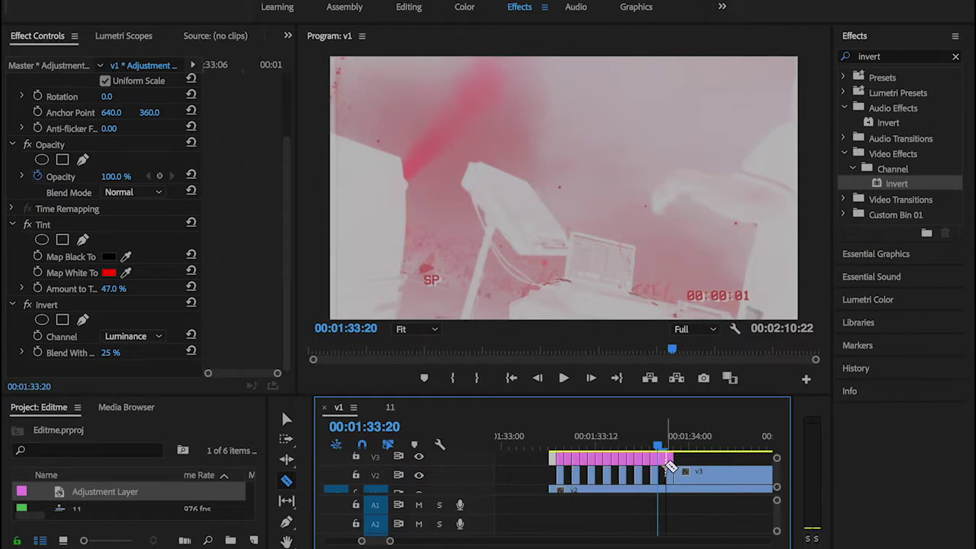
pyautogui.press('v')
# Select every other one-frame adjustment piece, then clear the timeline selection
pyautogui.click(669, 458)
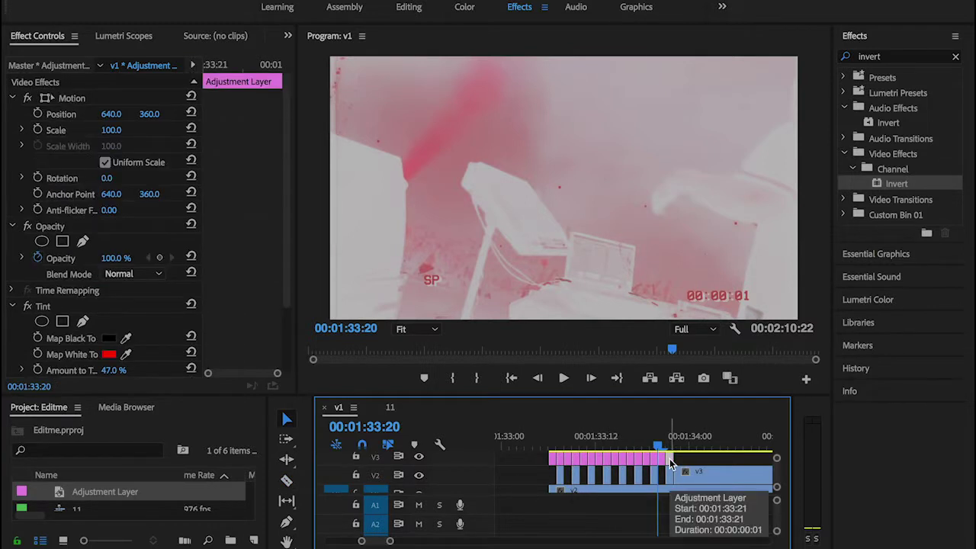
pyautogui.scroll(3, 641, 466)
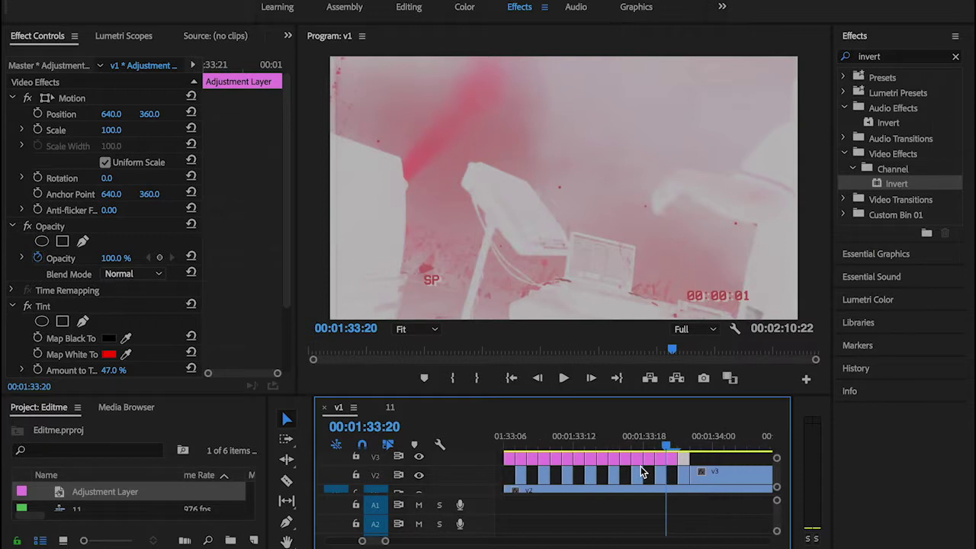
pyautogui.keyDown('shift'); pyautogui.click(660, 460); pyautogui.keyUp('shift')
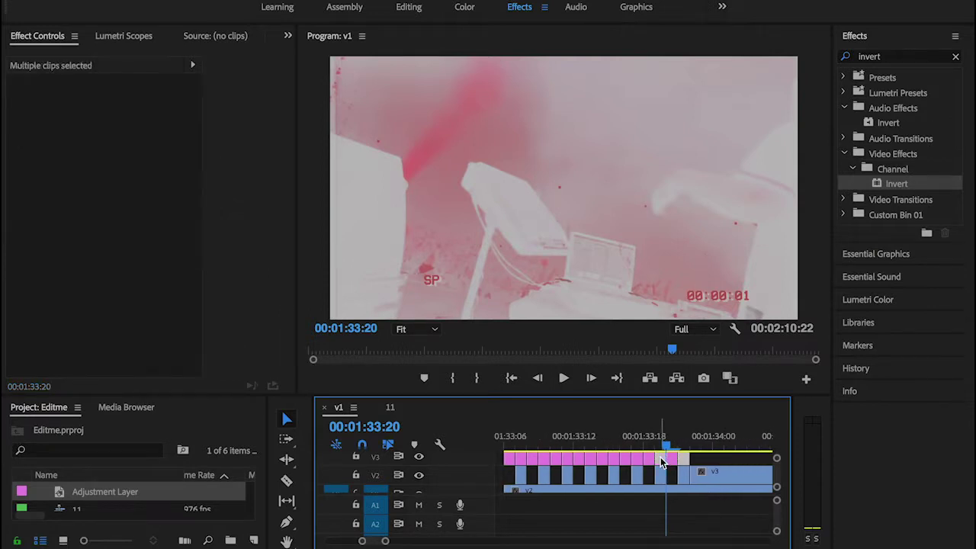
pyautogui.keyDown('shift'); pyautogui.click(638, 461); pyautogui.keyUp('shift')
pyautogui.keyDown('shift'); pyautogui.click(614, 461); pyautogui.keyUp('shift')
pyautogui.keyDown('shift'); pyautogui.click(590, 459); pyautogui.keyUp('shift')
pyautogui.keyDown('shift'); pyautogui.click(572, 460); pyautogui.keyUp('shift')
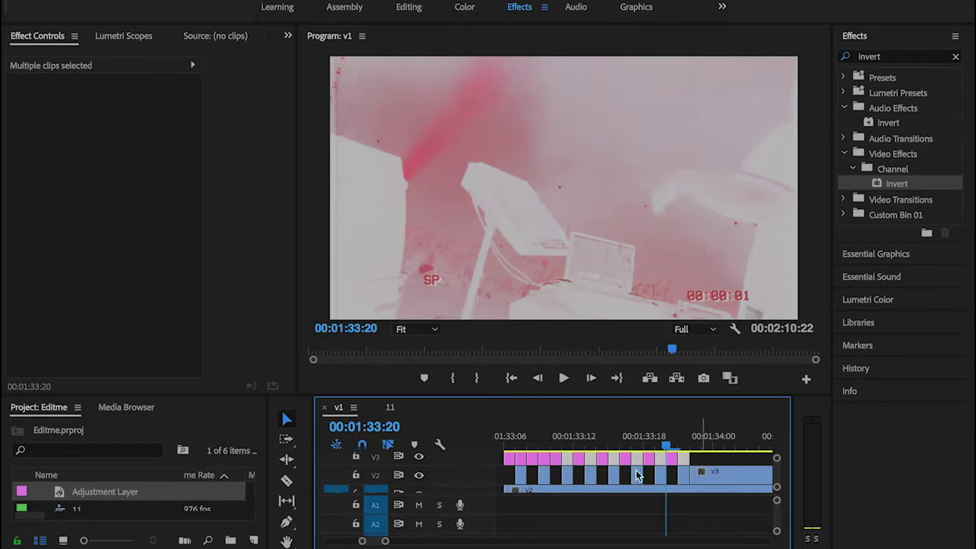
pyautogui.keyDown('shift'); pyautogui.click(555, 460); pyautogui.keyUp('shift')
pyautogui.click(522, 460)
pyautogui.press('-')
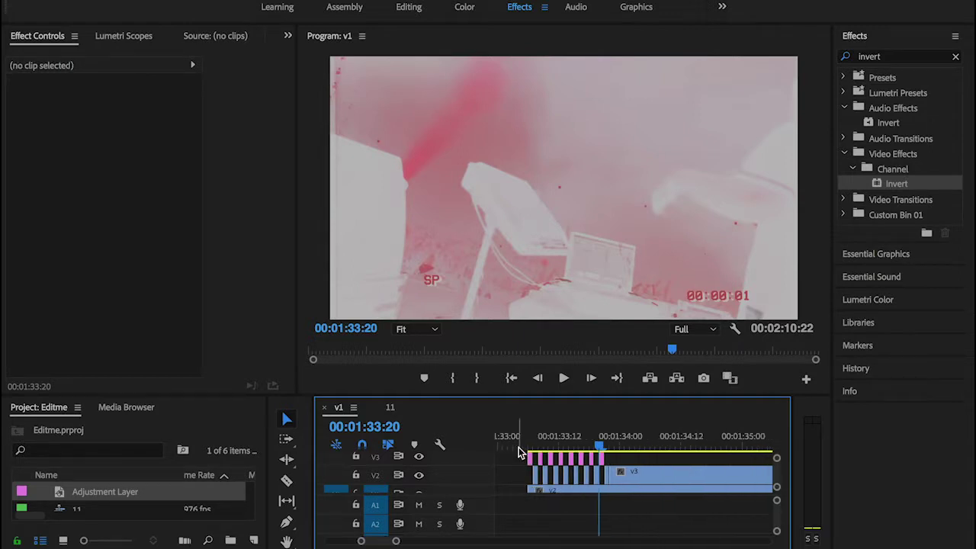
pyautogui.click(518, 446)
pyautogui.press('space')
pyautogui.click(513, 435)
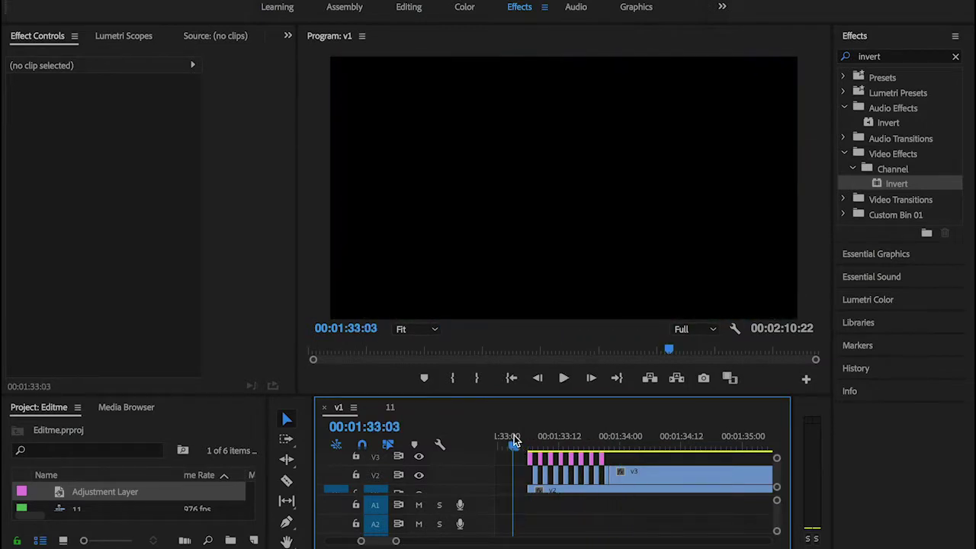
pyautogui.click(514, 436)
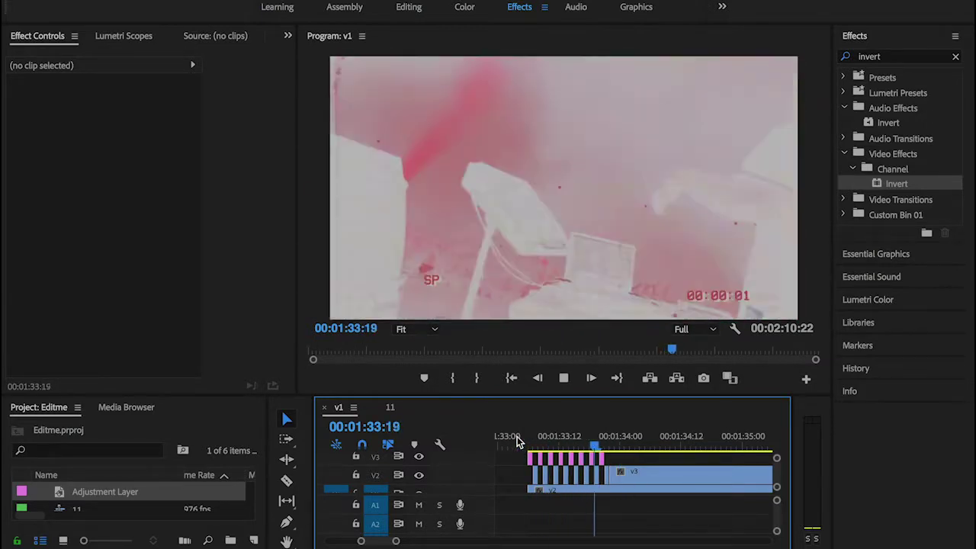
pyautogui.click(515, 438)
pyautogui.press('space')
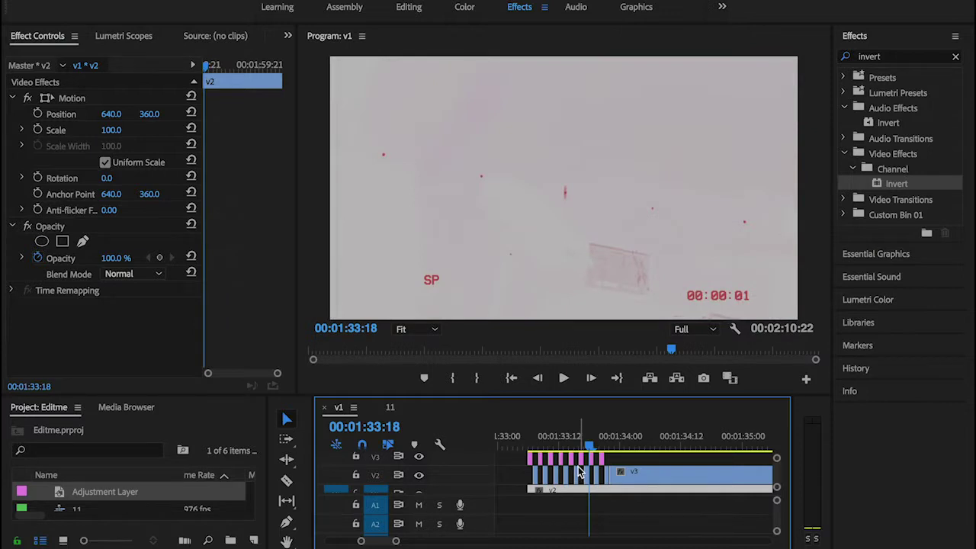
pyautogui.scroll(3, 554, 468)
pyautogui.click(542, 439)
pyautogui.click(545, 460)
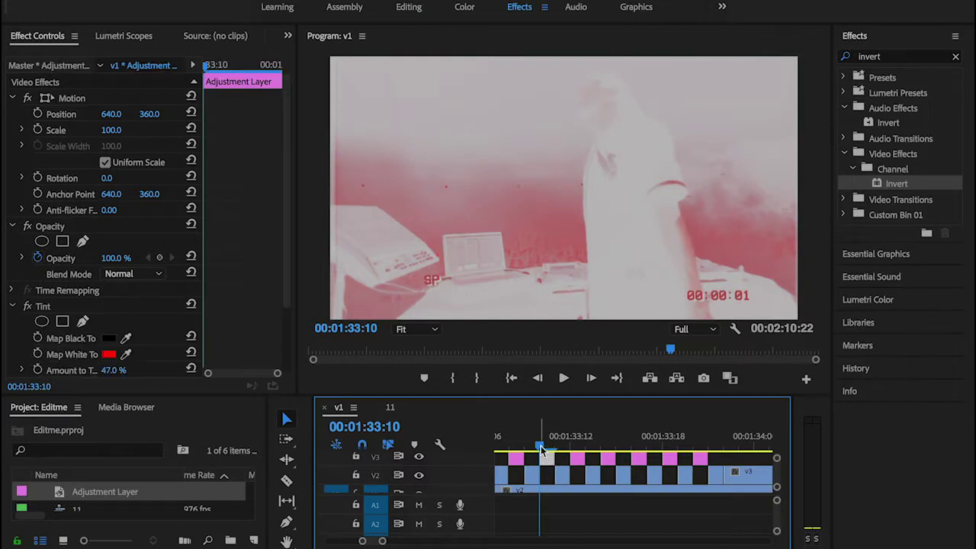
pyautogui.press('Right')
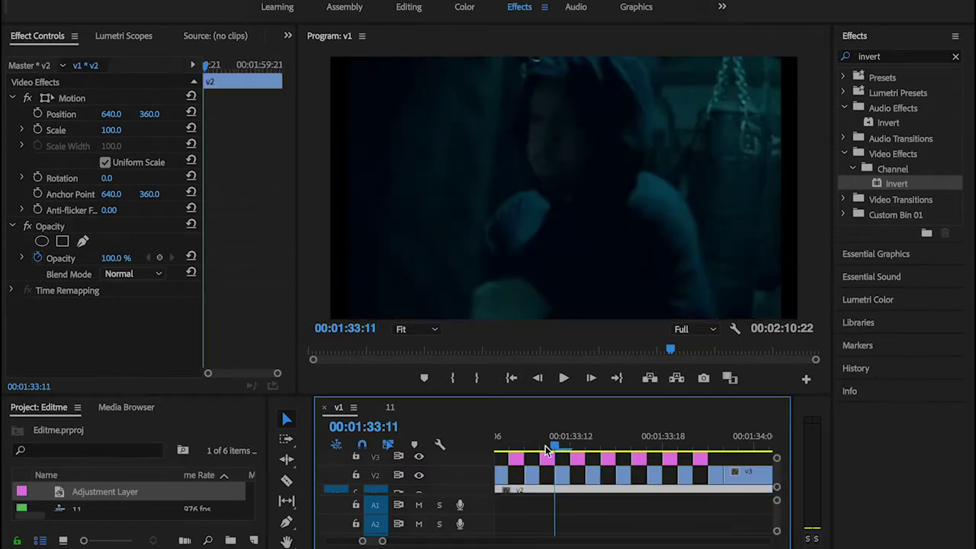
pyautogui.press('Left')
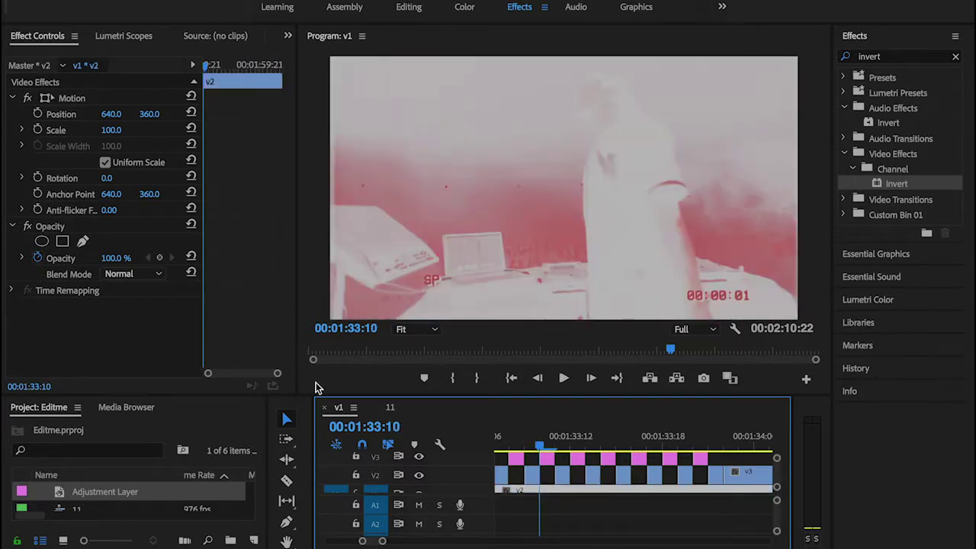
pyautogui.click(547, 458)
# Set Invert's Channel to RGB on one piece, Red on its neighbour, and Lightness on the first piece
pyautogui.scroll(-3, 233, 281)
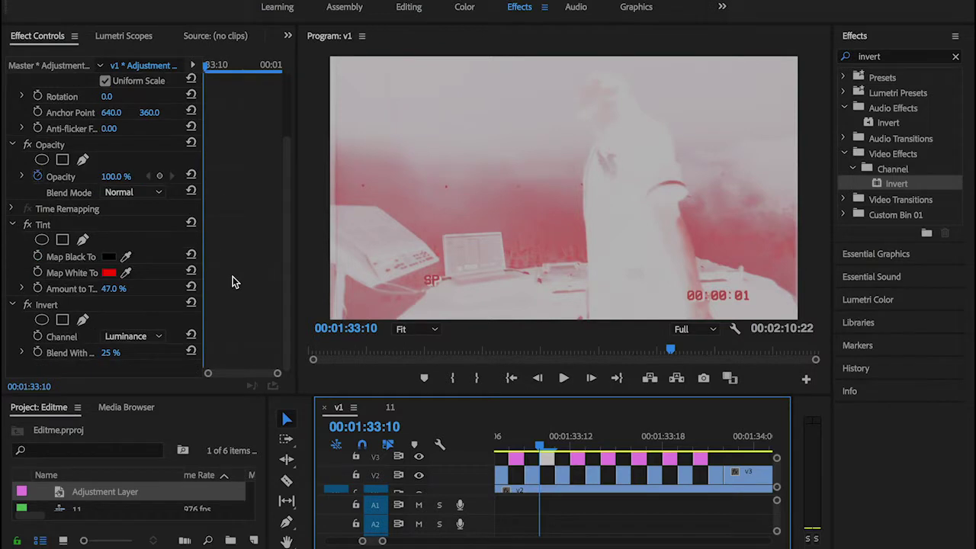
pyautogui.click(153, 339)
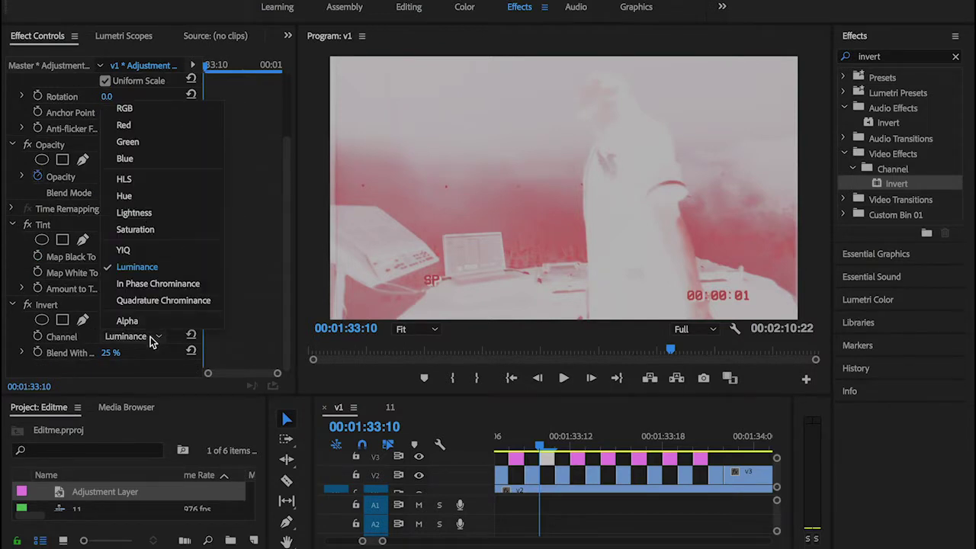
pyautogui.click(154, 107)
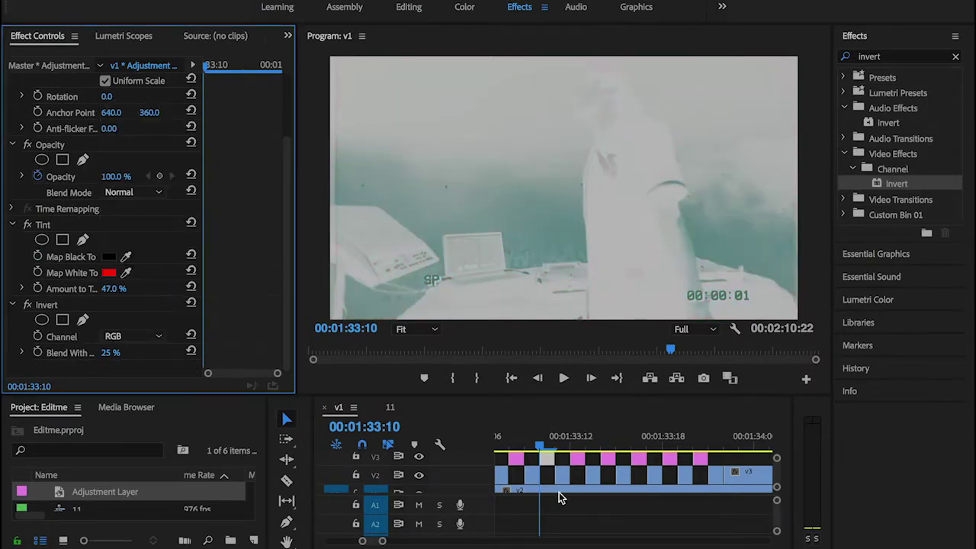
pyautogui.click(518, 461)
pyautogui.scroll(-3, 288, 332)
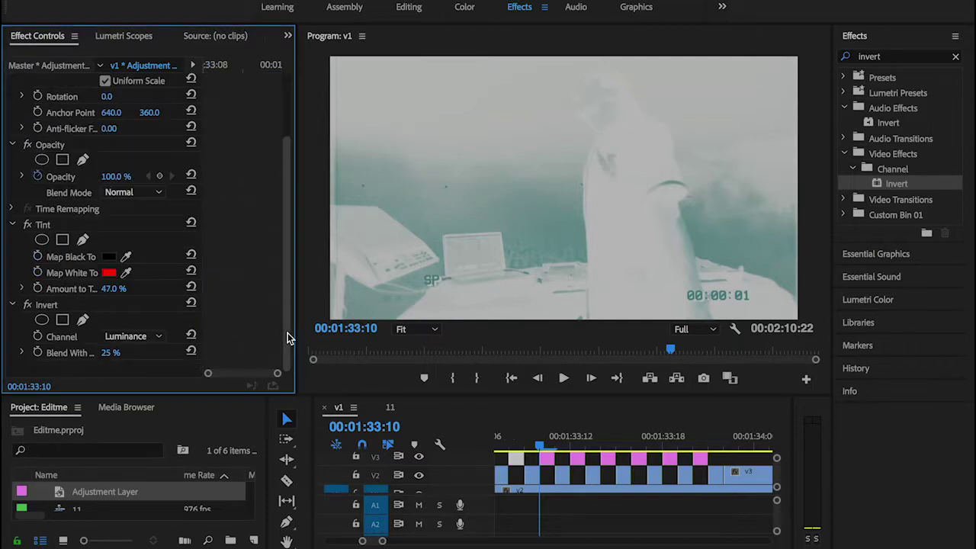
pyautogui.click(134, 338)
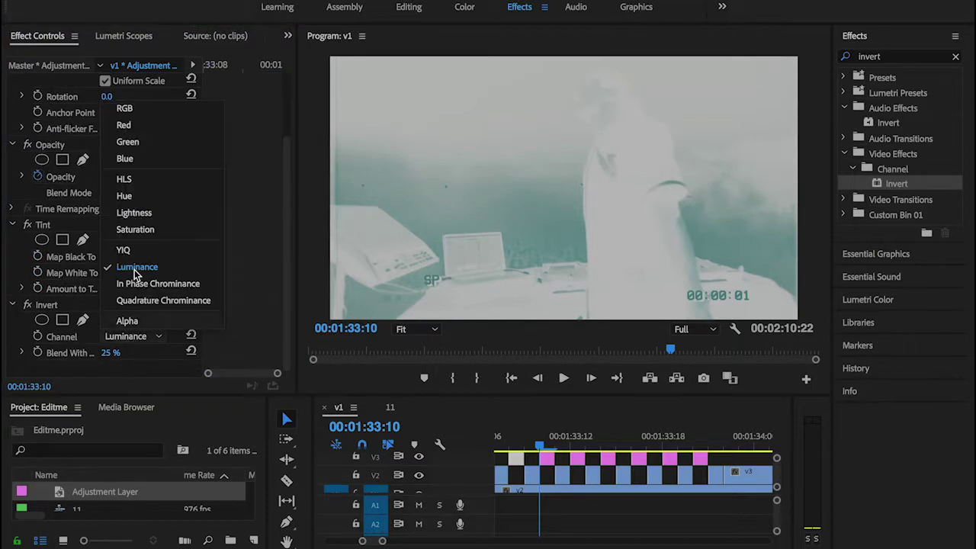
pyautogui.click(141, 122)
pyautogui.hscroll(-2, 610, 486)
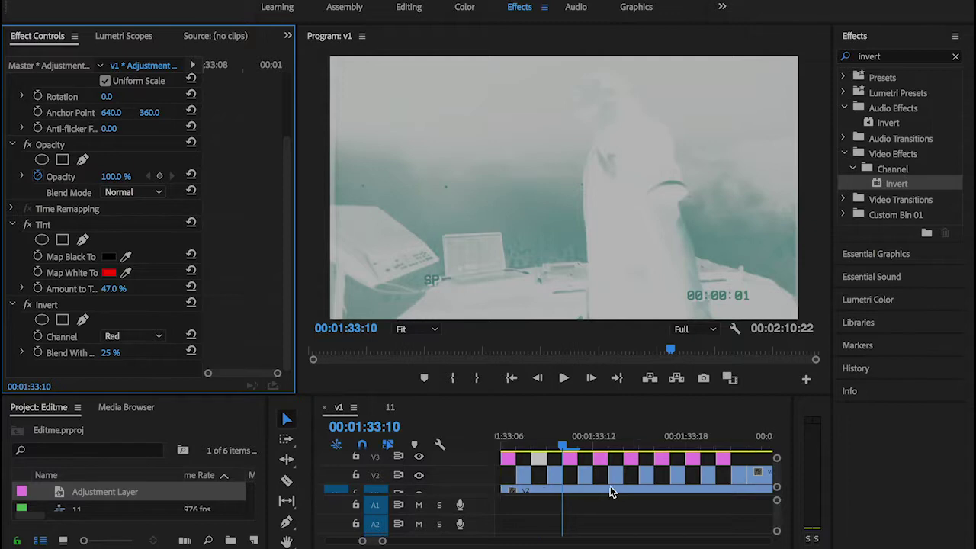
pyautogui.click(539, 439)
pyautogui.scroll(-3, 288, 341)
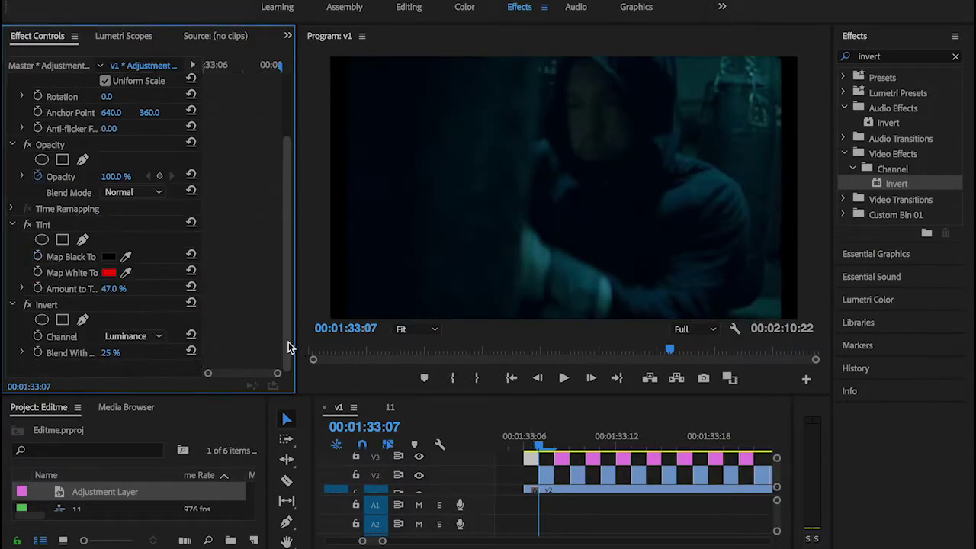
pyautogui.click(128, 335)
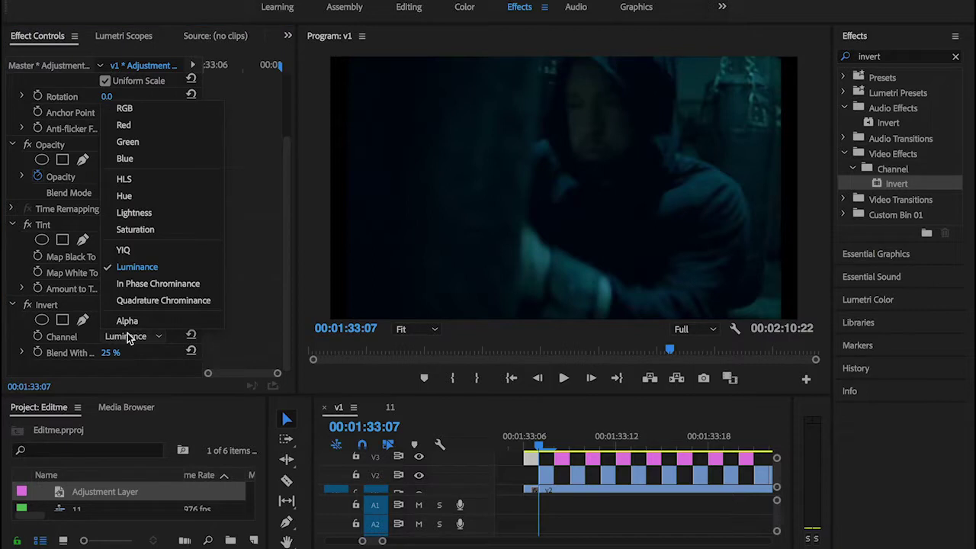
pyautogui.click(136, 213)
pyautogui.click(573, 493)
pyautogui.press('-')
pyautogui.click(535, 446)
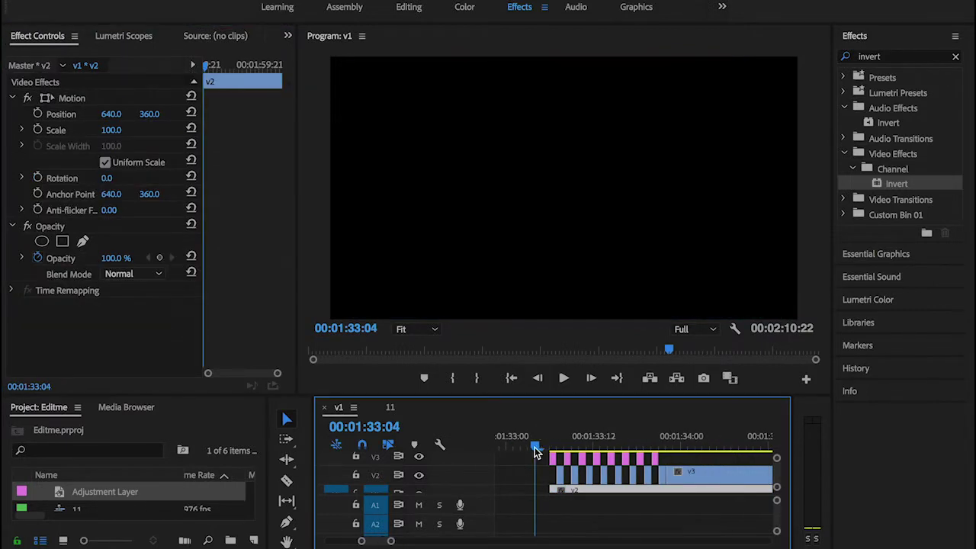
pyautogui.press('space')
pyautogui.press('space')
pyautogui.click(544, 439)
pyautogui.press('space')
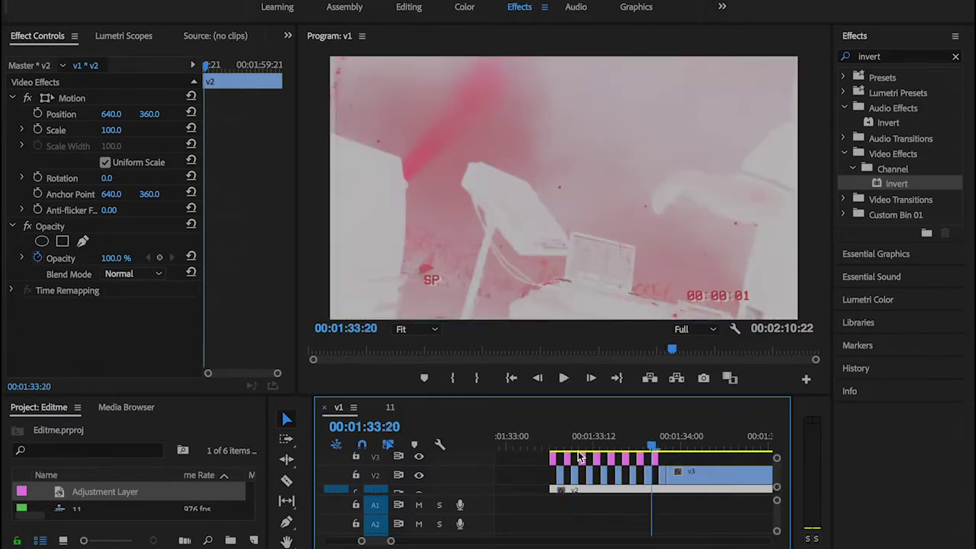